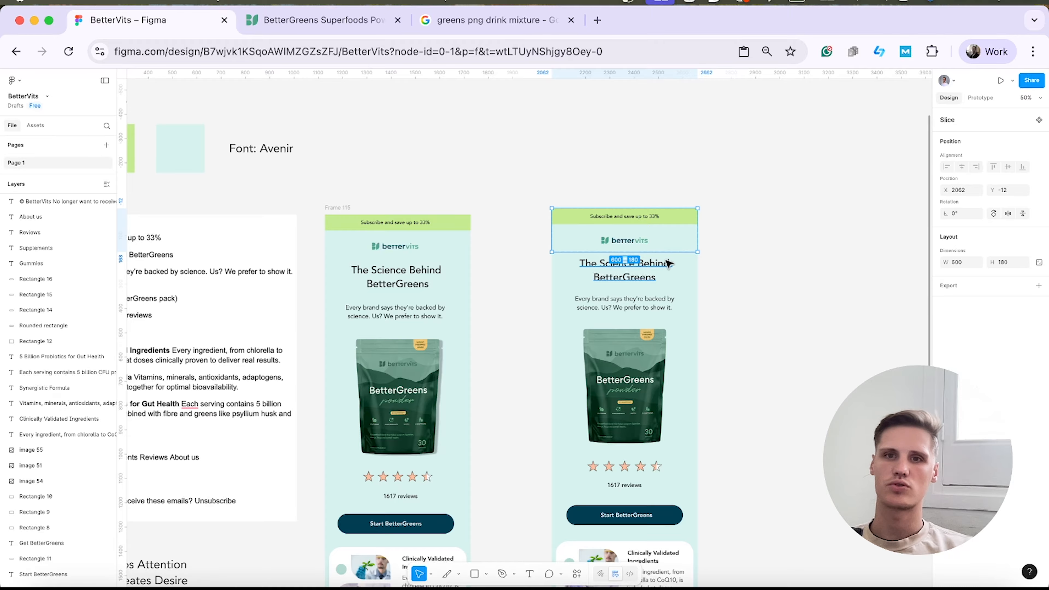
Duplicate the header slice over the hero section through the Start BetterGreens button, resizing it to about 590 × 1156.
left_click_drag(673, 242, 631, 417)
scroll(658, 480, "down", 3)
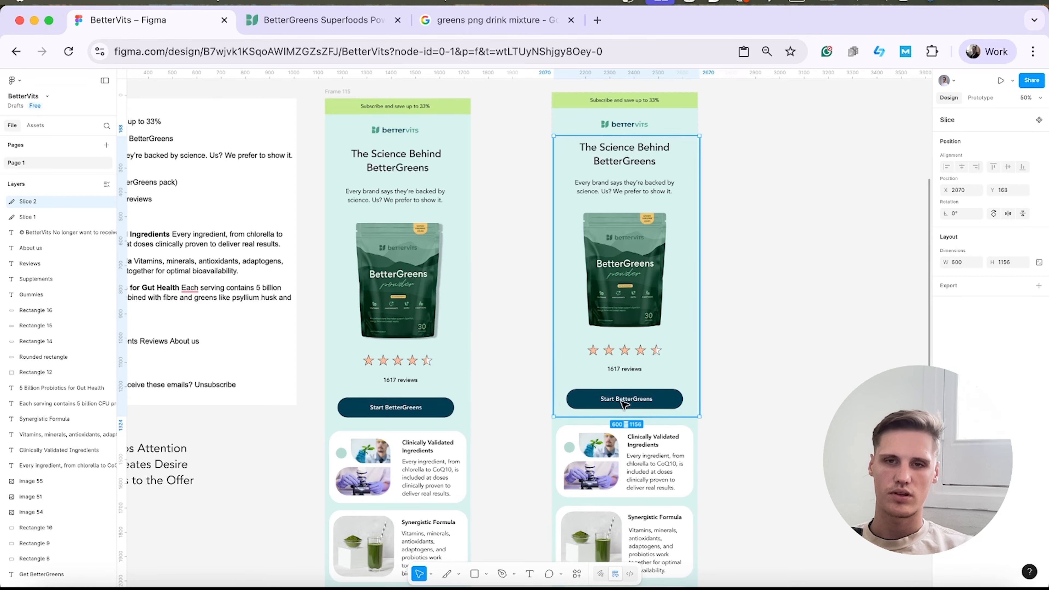
left_click_drag(699, 281, 697, 281)
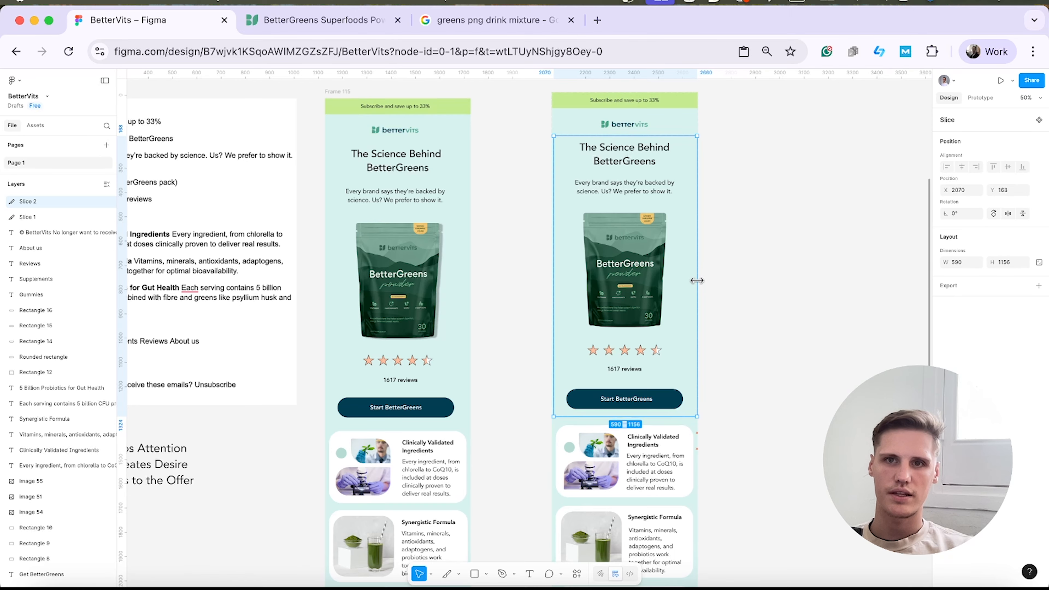
left_click(724, 263)
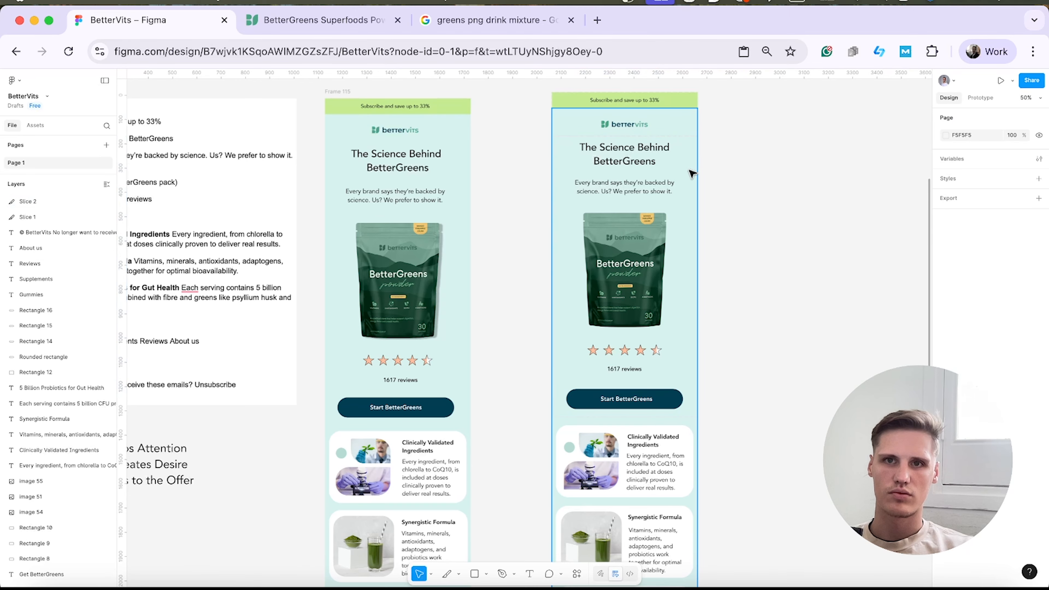
Duplicate the hero slice onto the Clinically Validated Ingredients card and shorten the copy to about 355 high.
left_click(44, 201)
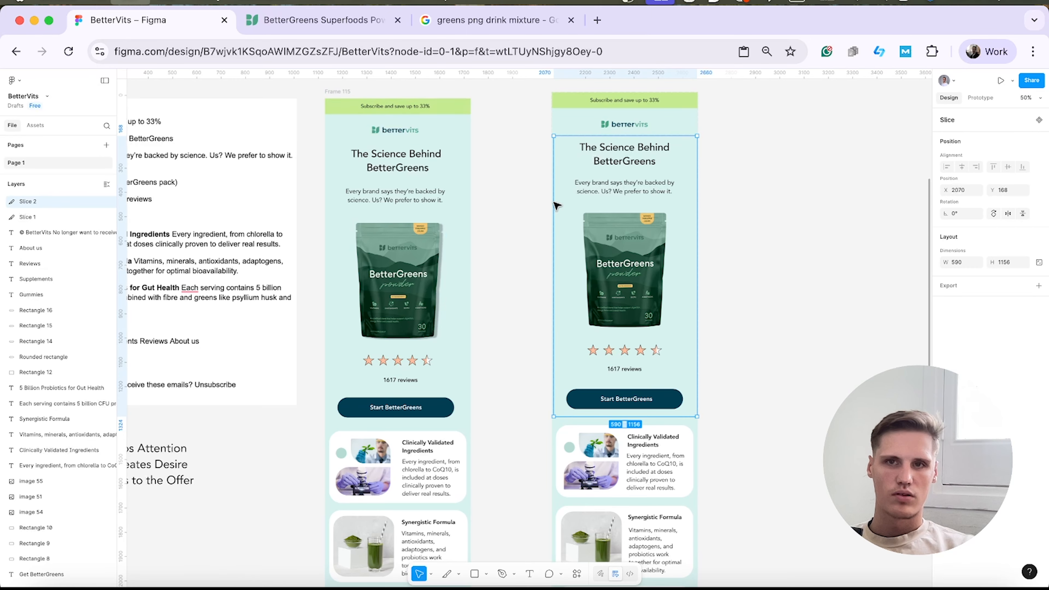
key("super+d")
left_click_drag(671, 209, 679, 425)
scroll(679, 442, "down", 2)
scroll(679, 423, "down", 3)
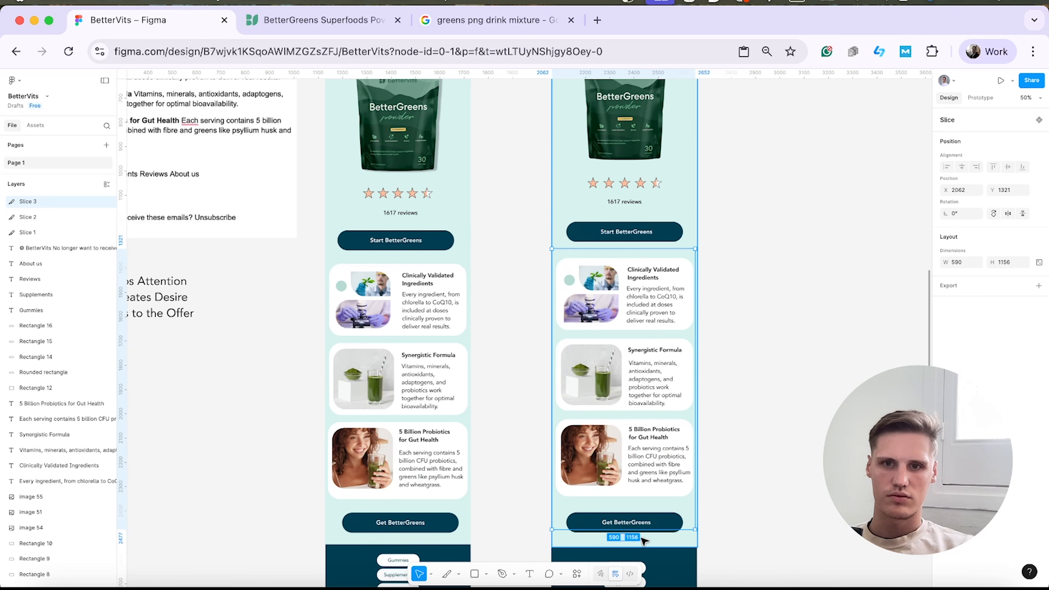
left_click_drag(645, 529, 656, 335)
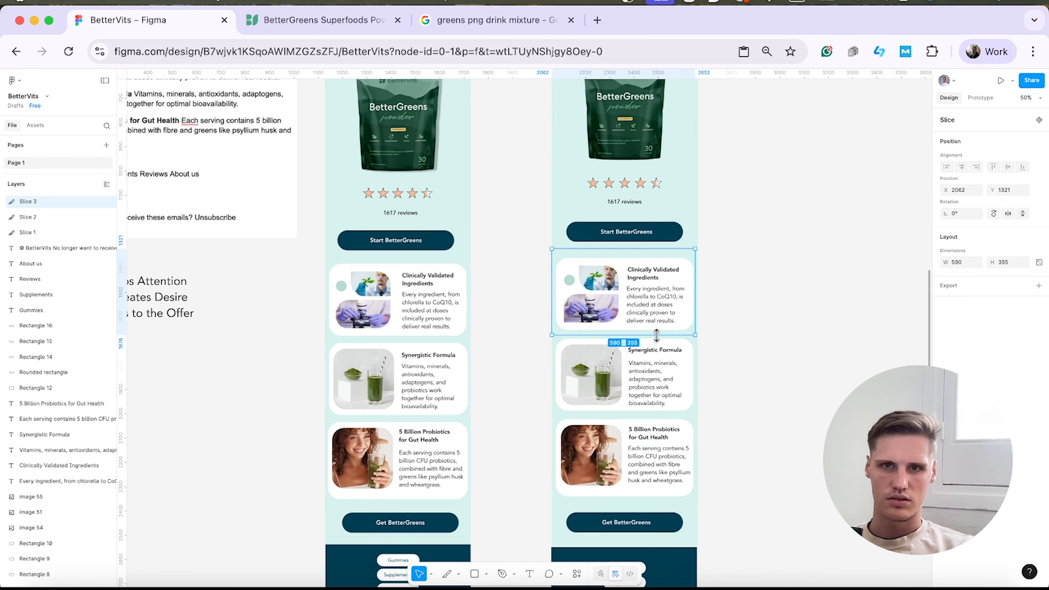
Cover the Synergistic Formula and 5 Billion Probiotics cards with duplicated slices about 328 high, widening the latter to 600.
left_click_drag(689, 264, 683, 343)
left_click_drag(647, 422, 646, 416)
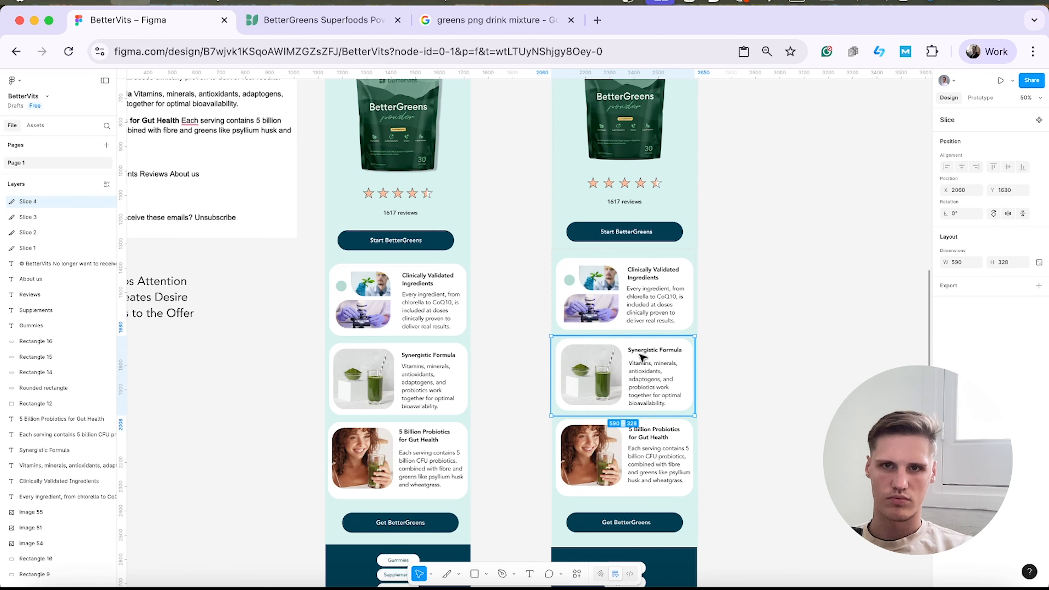
key("super+d")
left_click_drag(641, 336, 641, 415)
key("super+z")
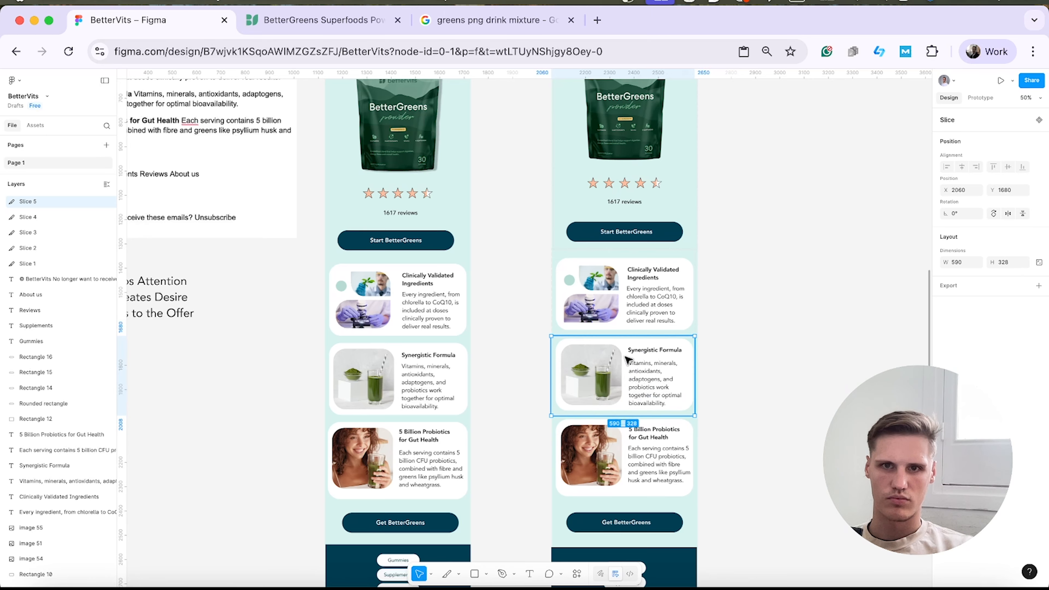
left_click_drag(621, 353, 622, 433)
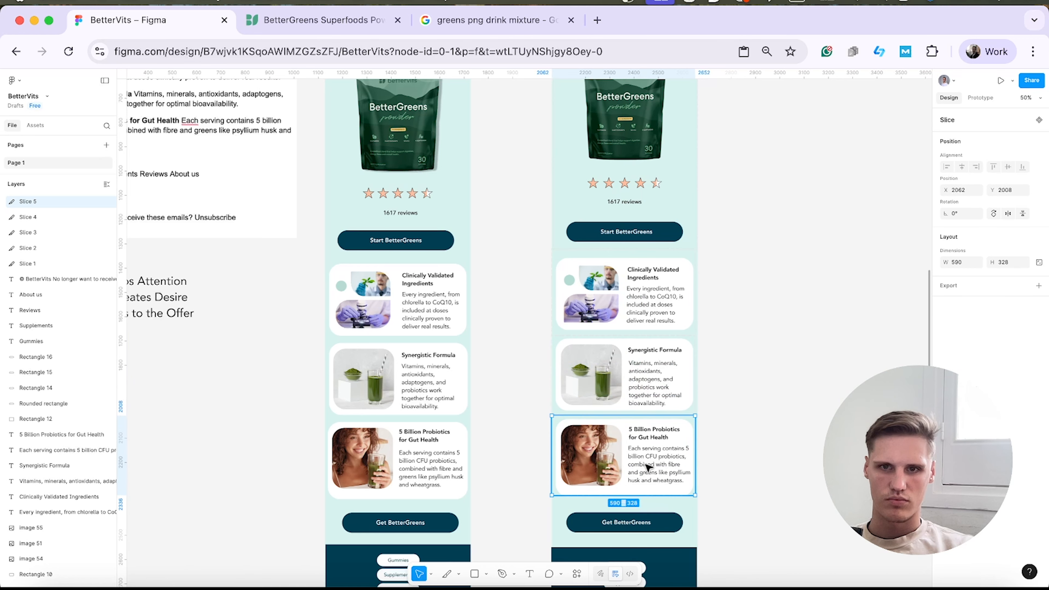
left_click_drag(698, 466, 698, 467)
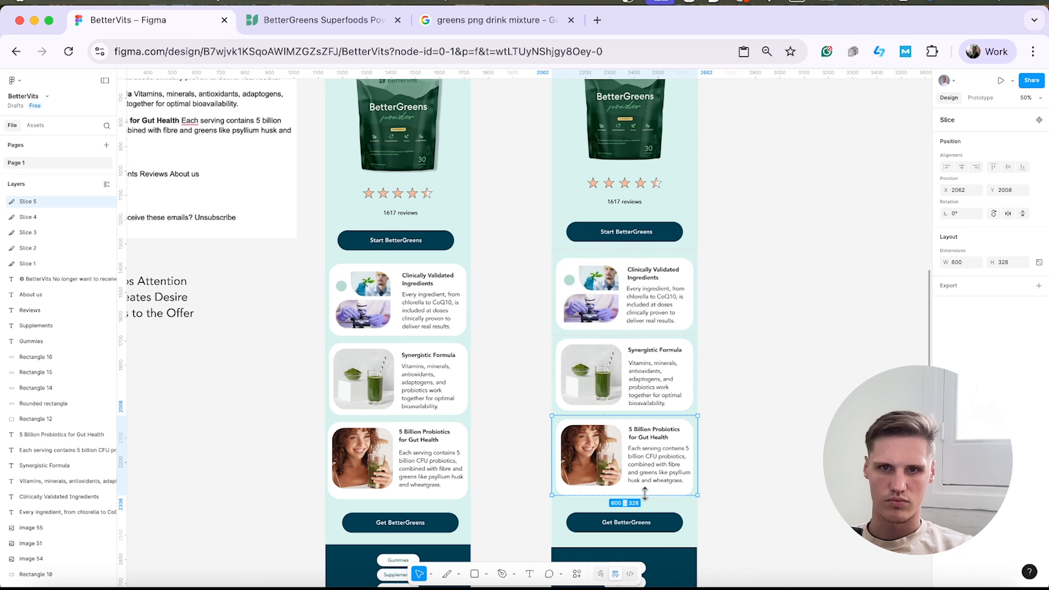
Duplicate the last card's slice over the Get BetterGreens button section, about 199 high.
left_click_drag(645, 494, 687, 520)
key("super+d")
scroll(663, 549, "down", 2)
Split the dark footer into copied slices for Gummies (about 111 high), Supplements, Reviews, About us and the copyright area (about 143 high).
key("super+c")
key("super+v")
scroll(663, 479, "down", 5)
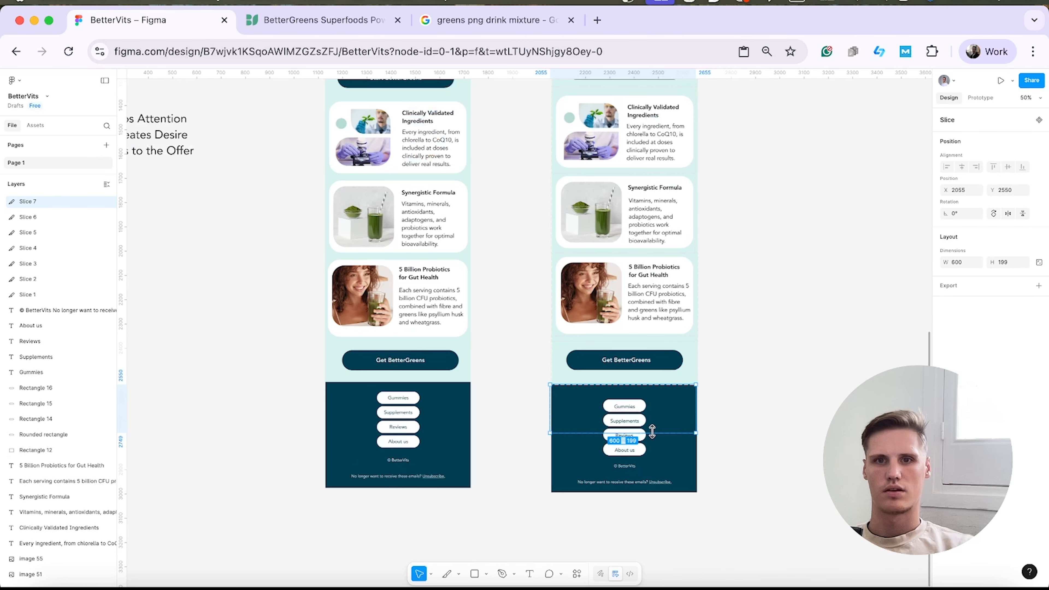
left_click_drag(648, 433, 648, 411)
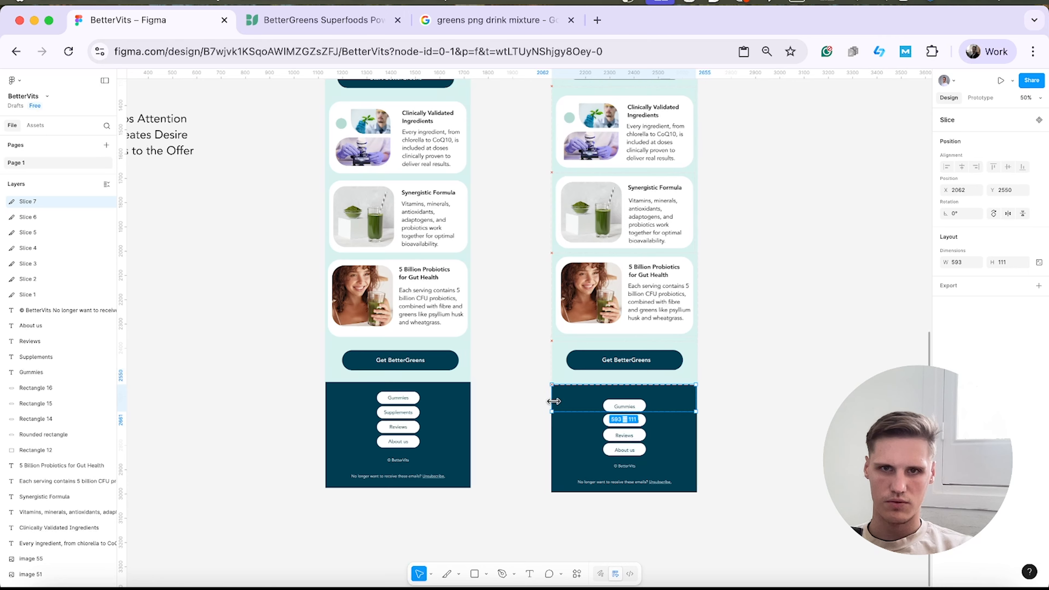
left_click_drag(665, 403, 666, 491)
key("super+c")
key("super+v")
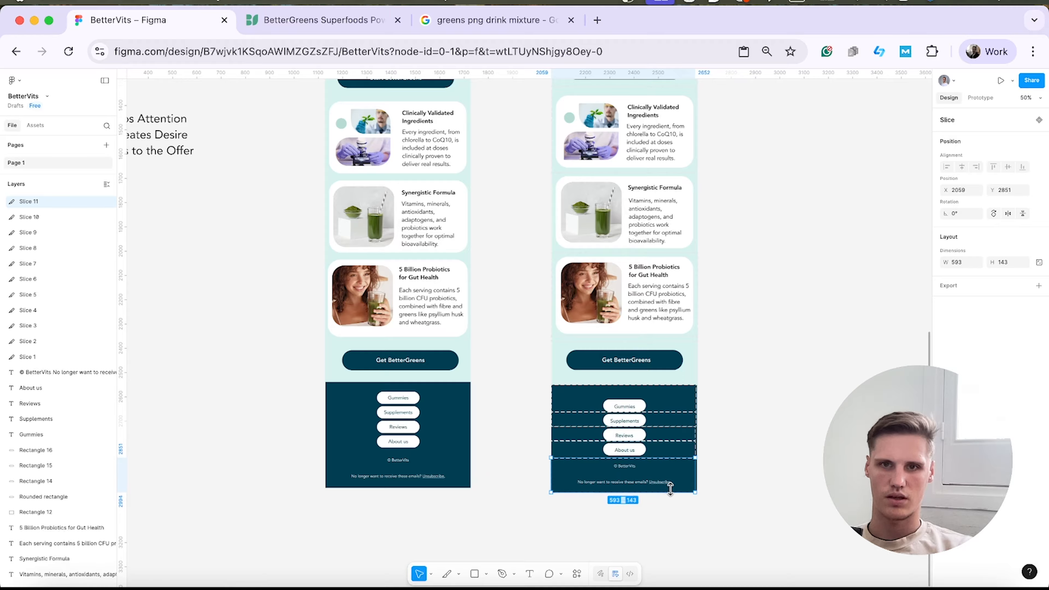
Set the width of the footer's About us slice to 600.
left_click(691, 445)
left_click(36, 219)
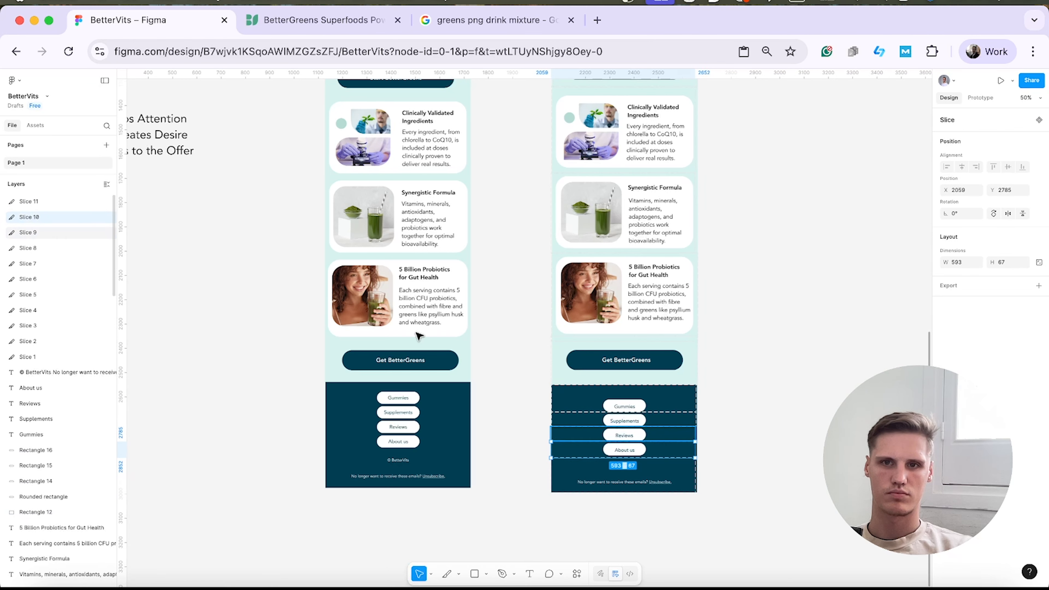
left_click(746, 432)
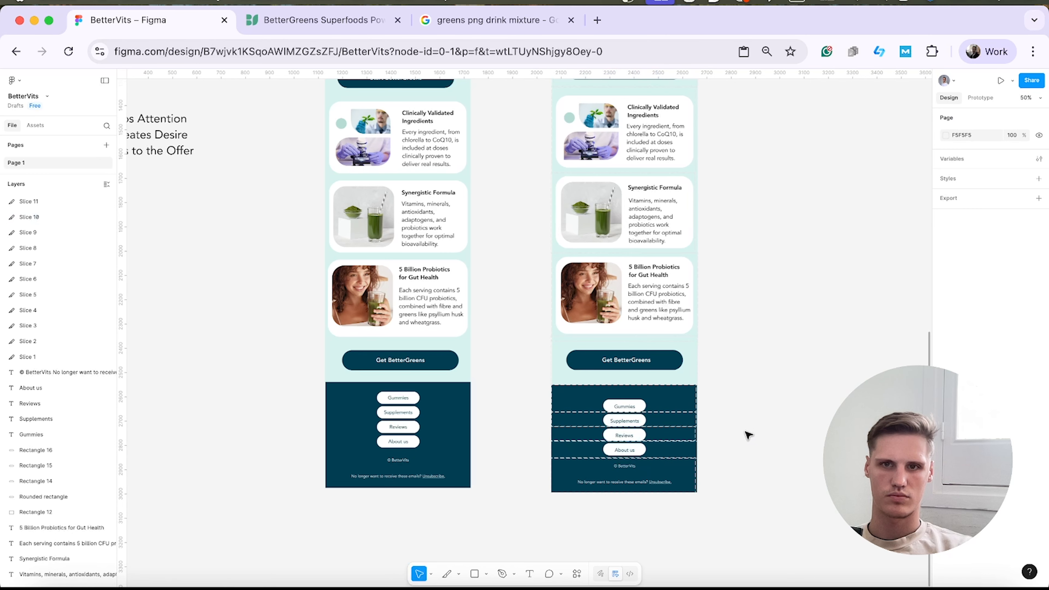
left_click(95, 217)
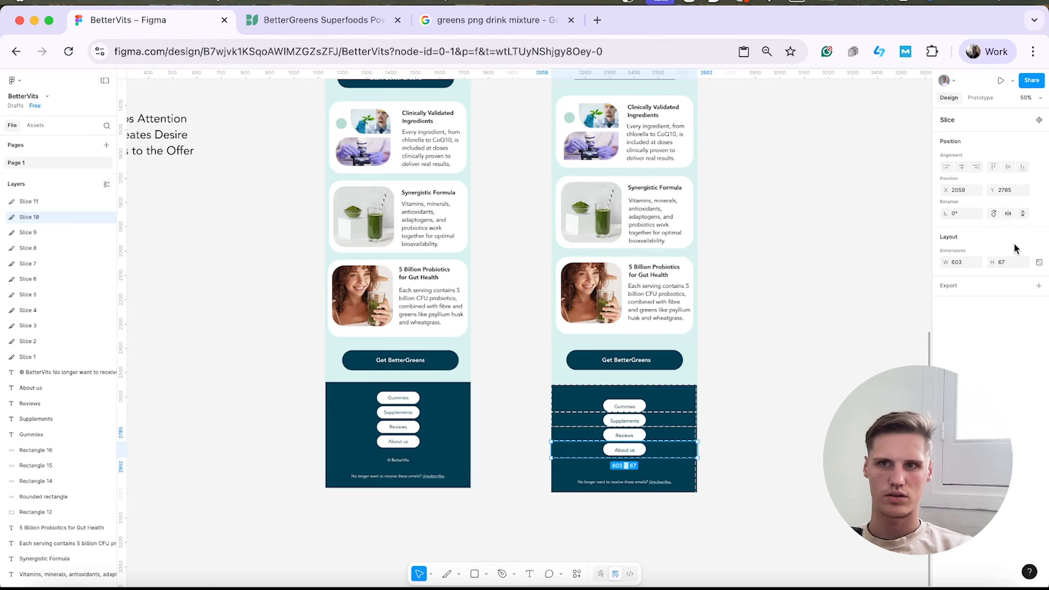
key("BackSpace")
type("0")
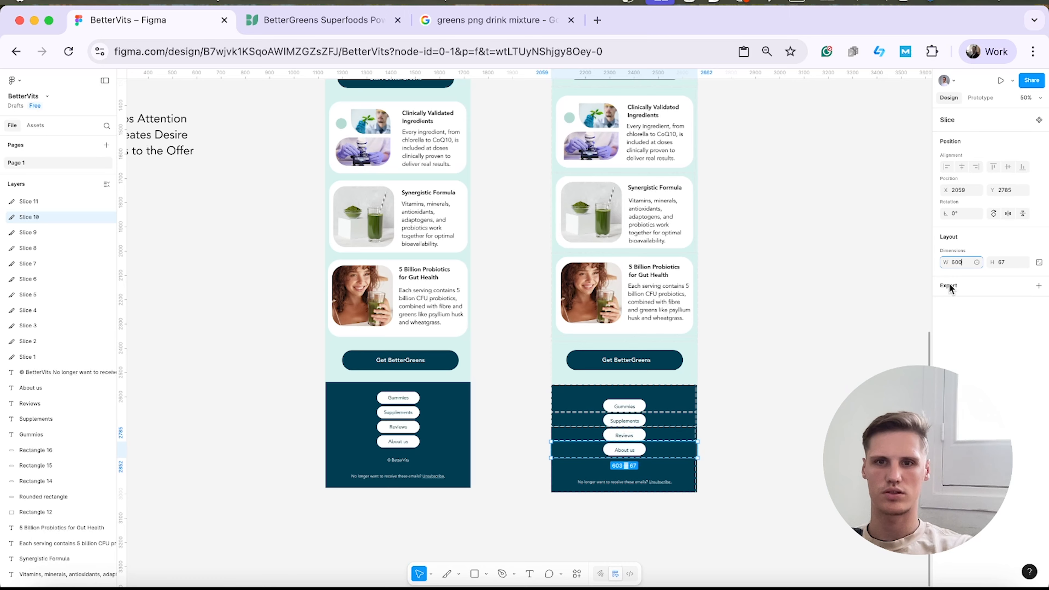
key("Return")
Set the width of all eleven slices to 600 at once.
left_click(49, 202)
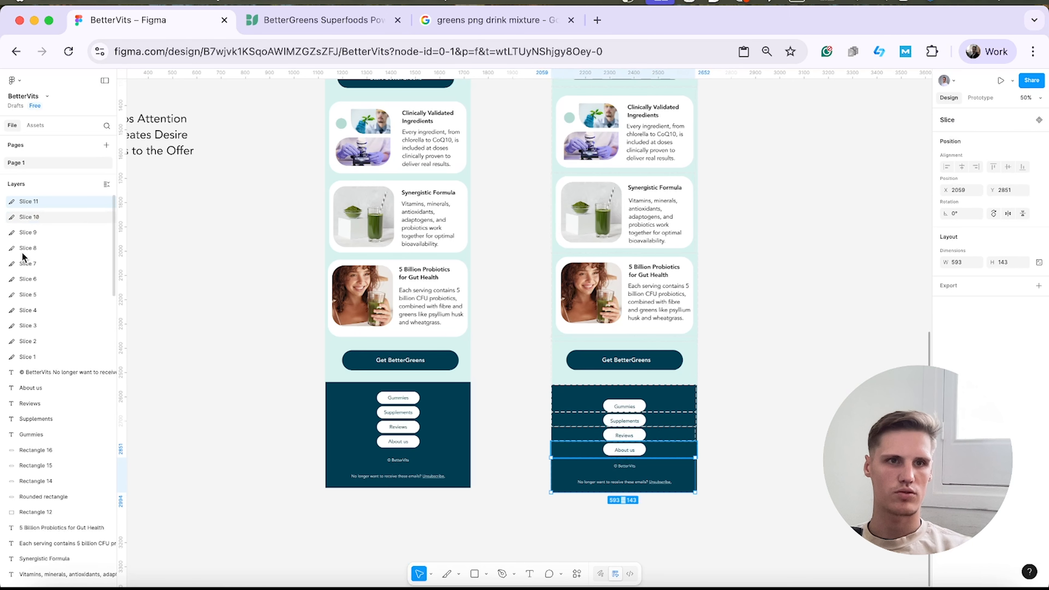
left_click(34, 351, "shift")
left_click(957, 258)
type("600")
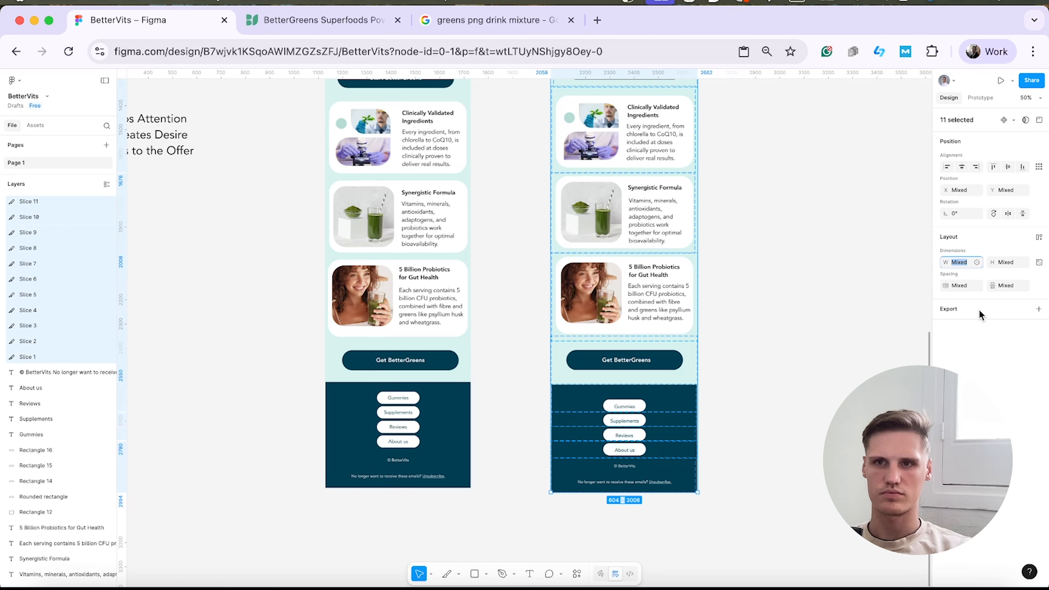
key("Return")
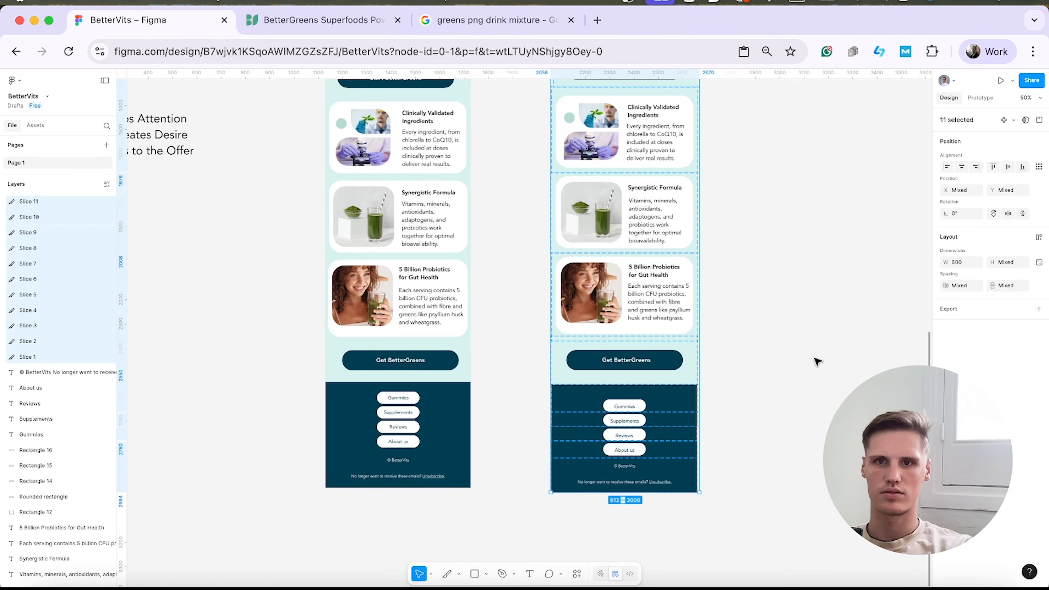
Try to narrow the hero section slice from its right edge to line up with the email background.
scroll(795, 346, "up", 10)
left_click(726, 250)
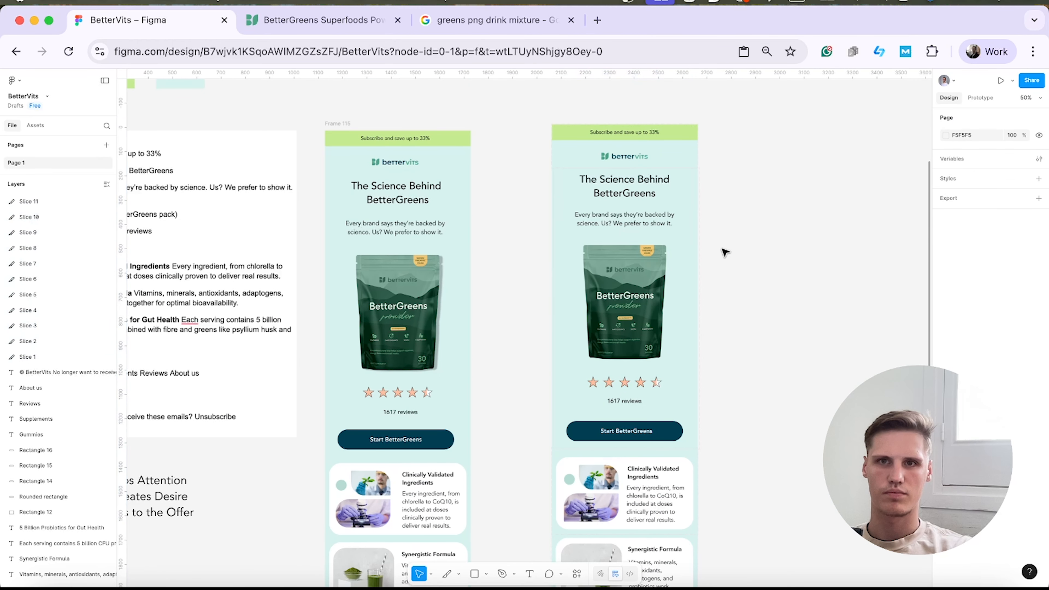
left_click(699, 230)
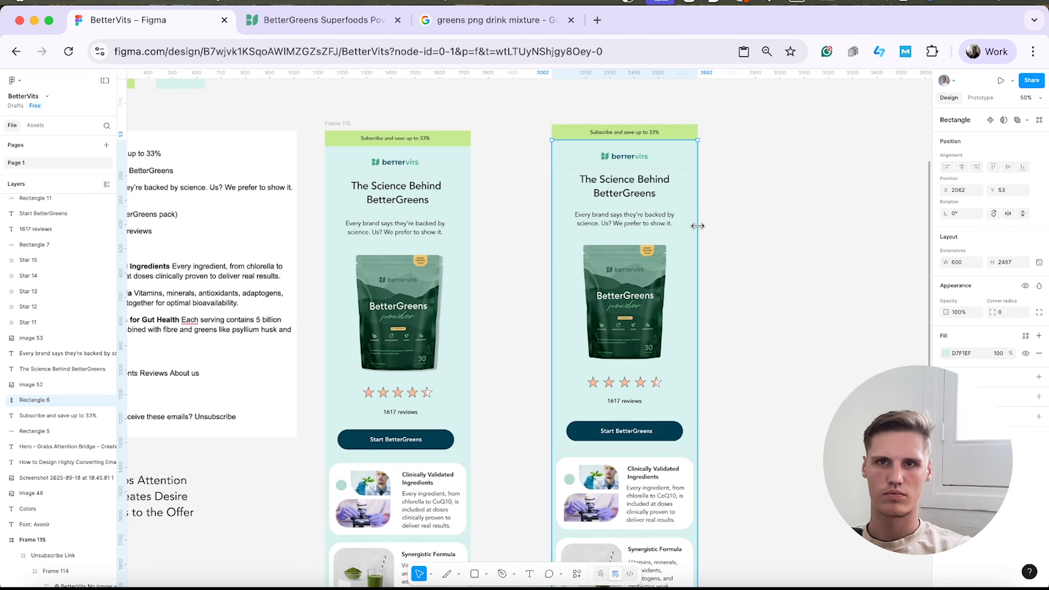
left_click(711, 188)
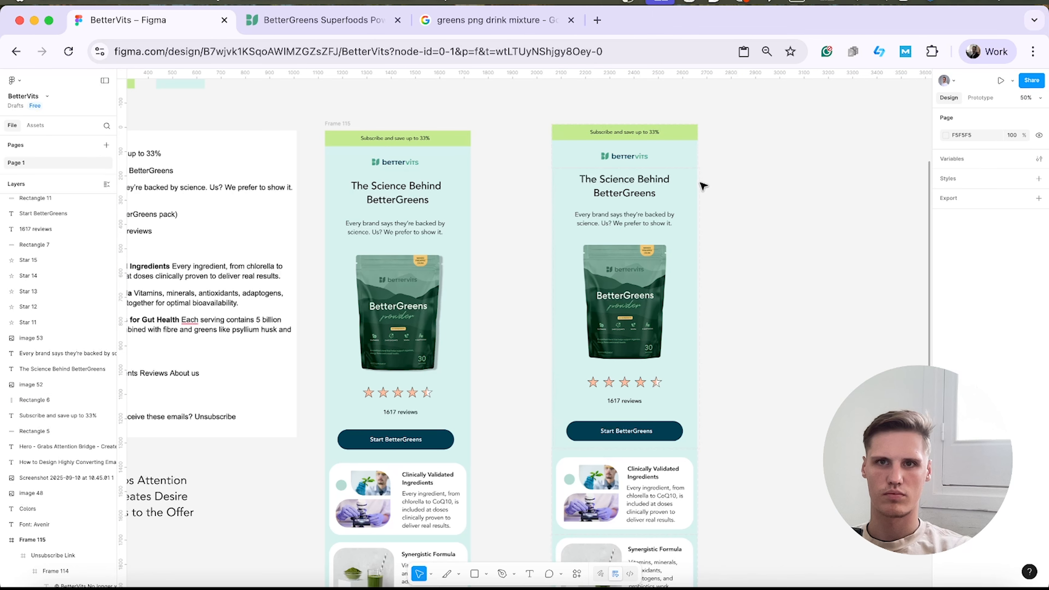
scroll(33, 275, "up", 10)
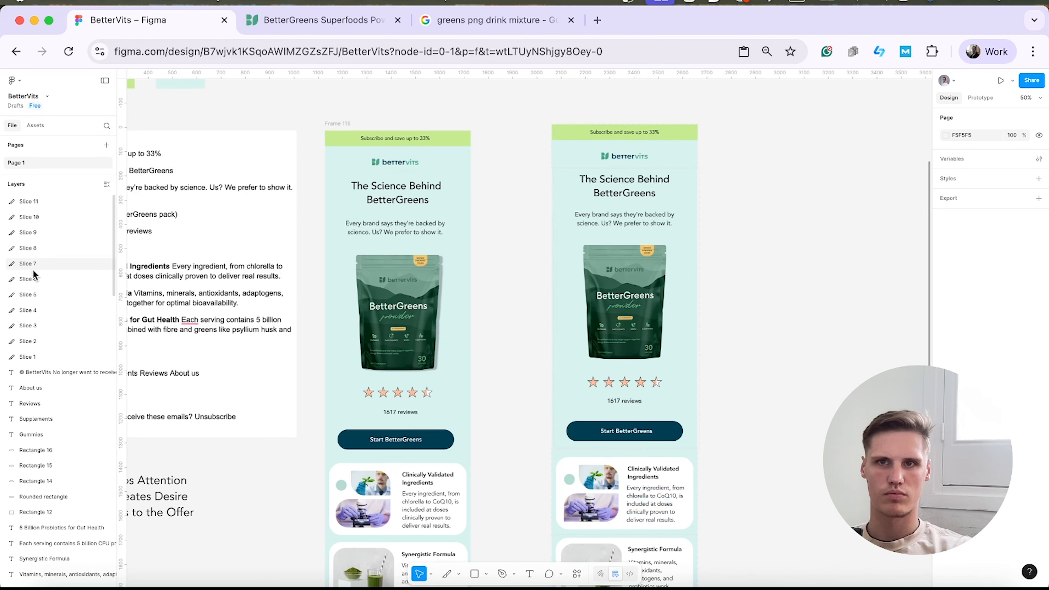
left_click(32, 310)
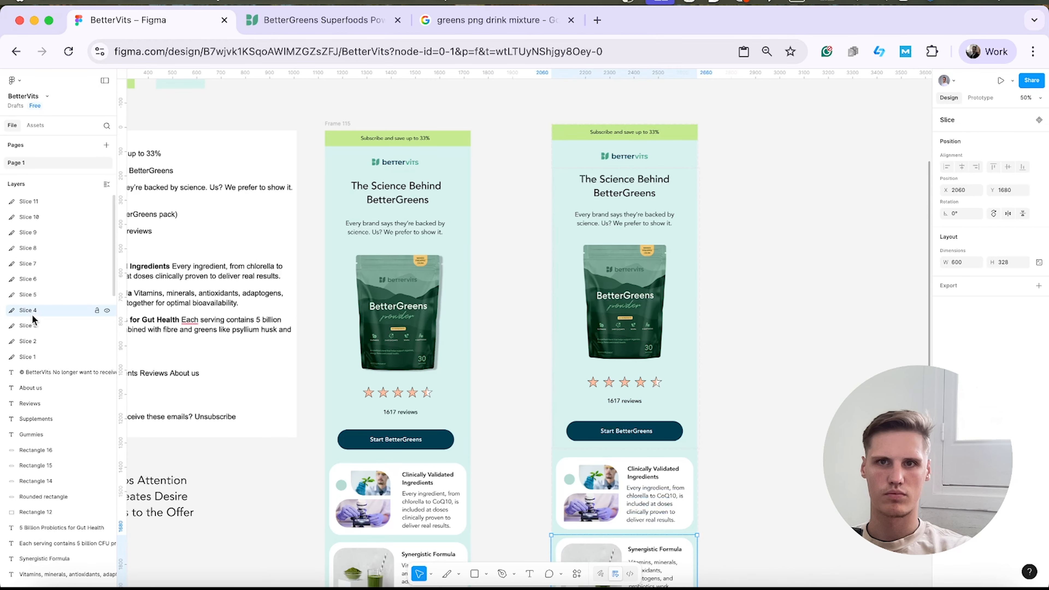
left_click(35, 339)
left_click_drag(698, 263, 695, 263)
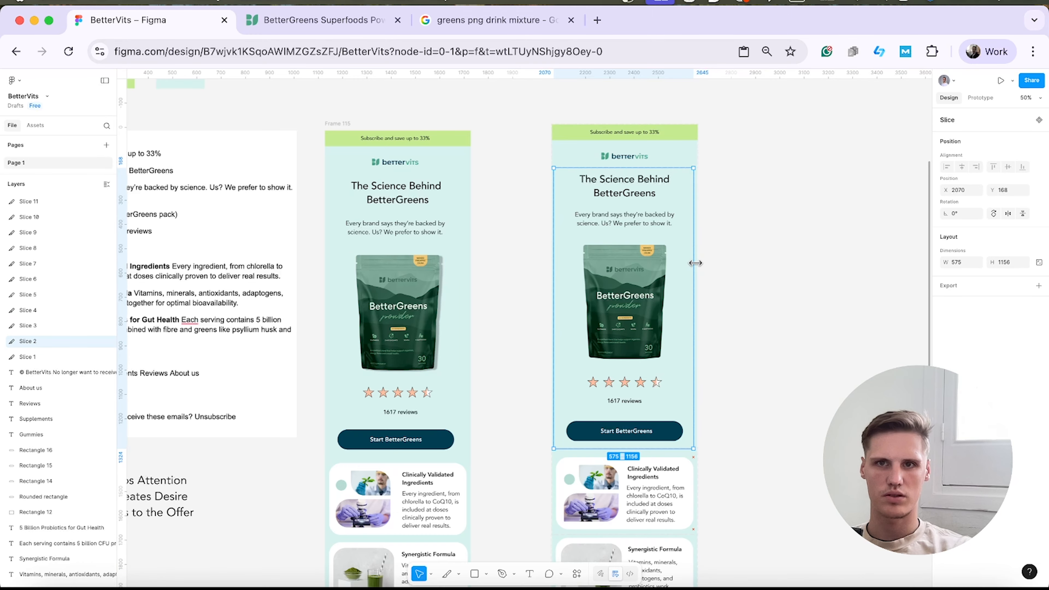
key("super+z")
left_click(861, 266)
Export all eleven slices together as JPEG images at 2x scale.
scroll(809, 332, "down", 5)
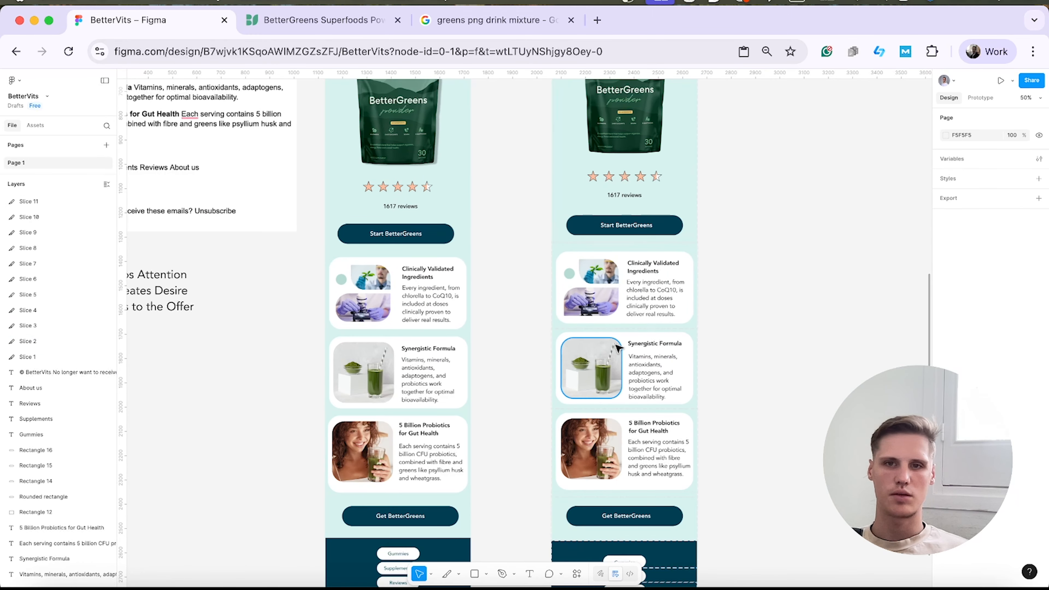
scroll(590, 368, "up", 4)
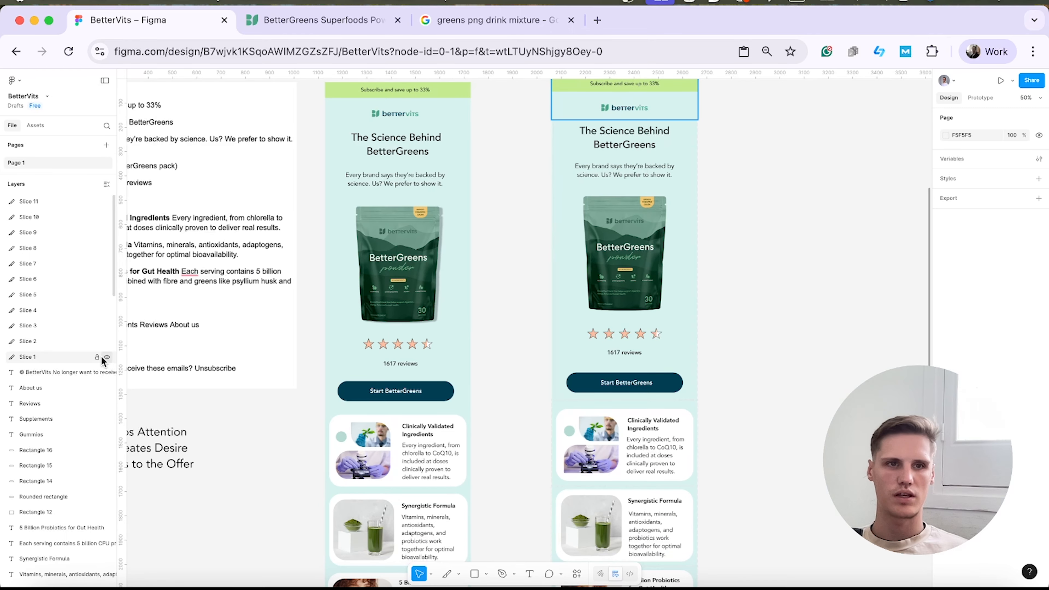
left_click(57, 356)
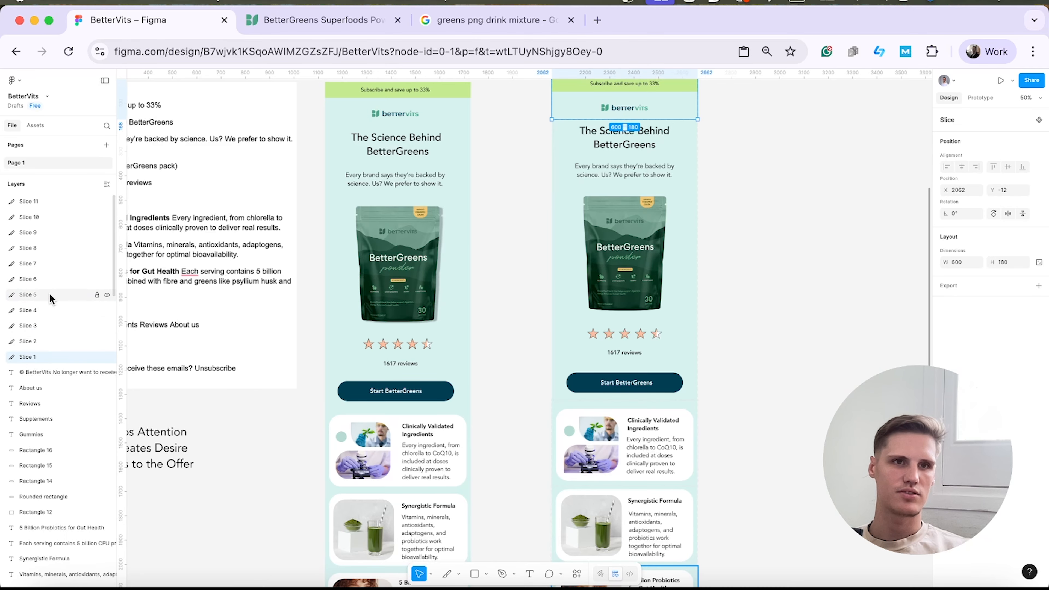
left_click(33, 202, "shift")
scroll(718, 368, "down", 3)
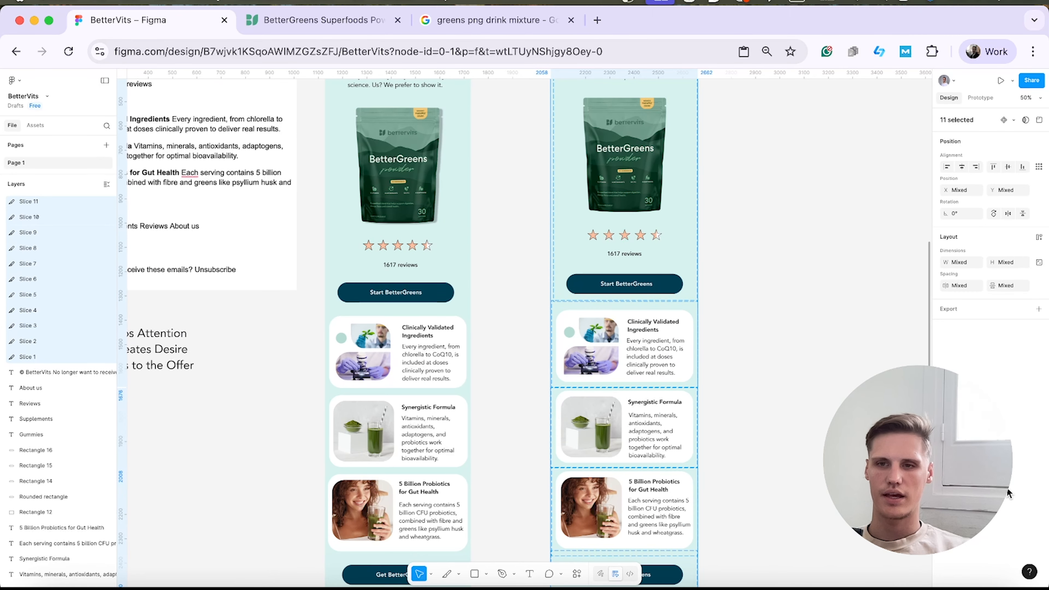
left_click(969, 310)
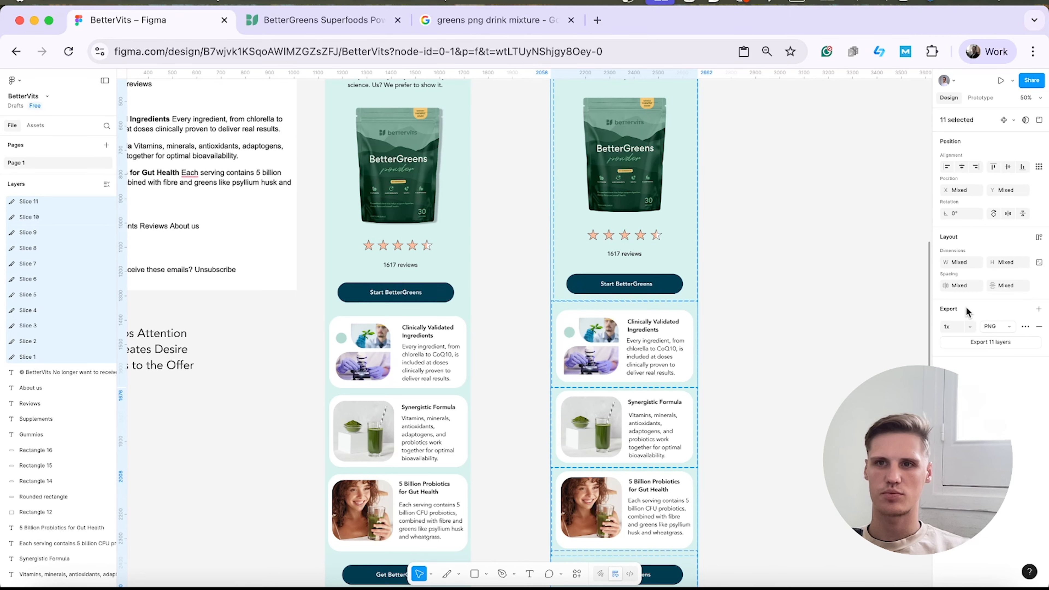
left_click(969, 327)
left_click(966, 349)
left_click(1011, 329)
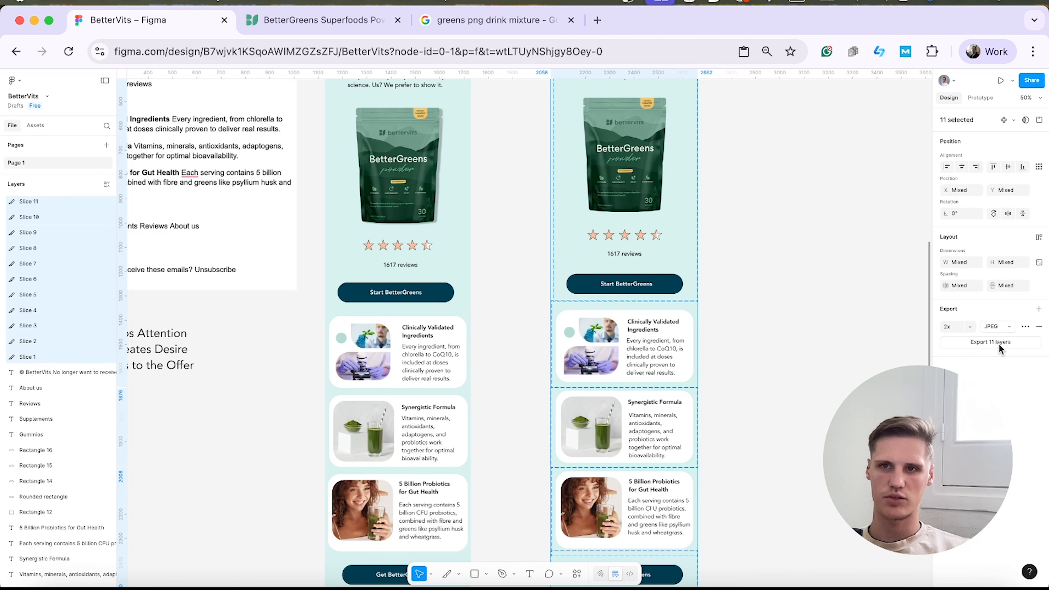
Open jpeg-optimizer.com in a new browser tab and show the recent downloads.
left_click(596, 20)
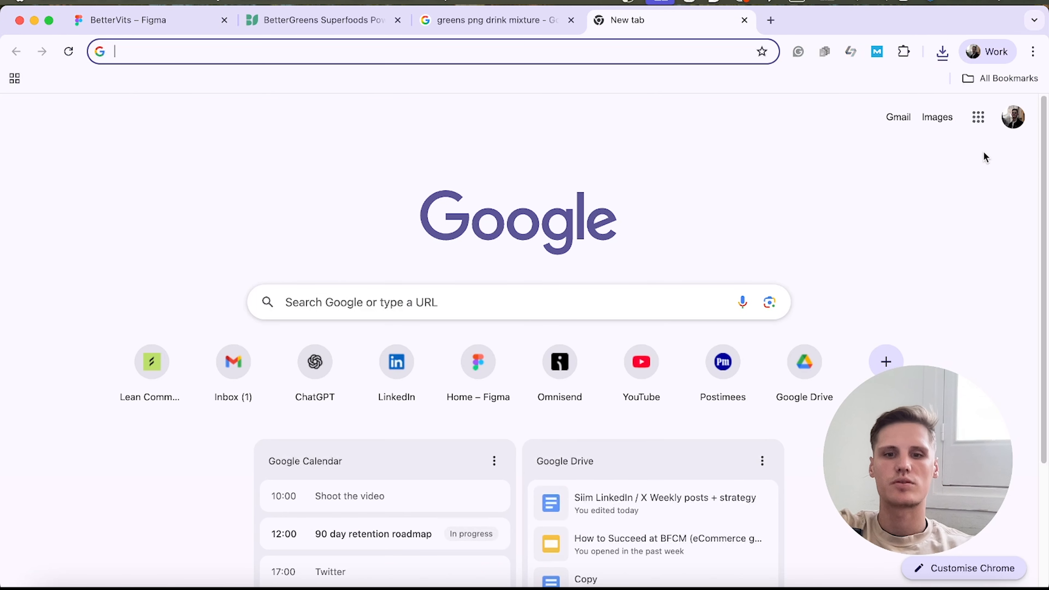
type("jpeg")
key("Return")
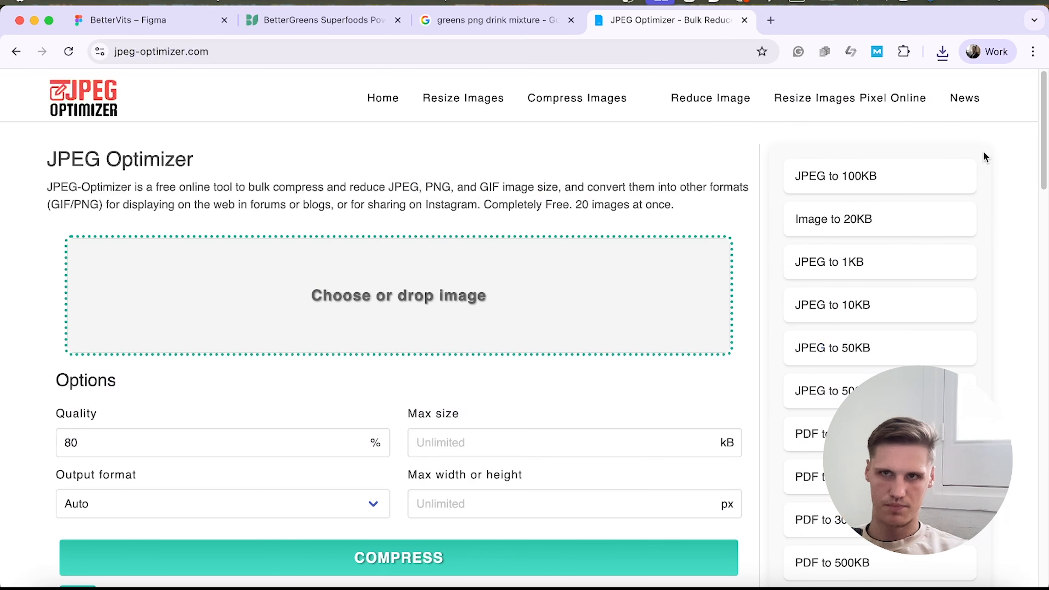
left_click(942, 49)
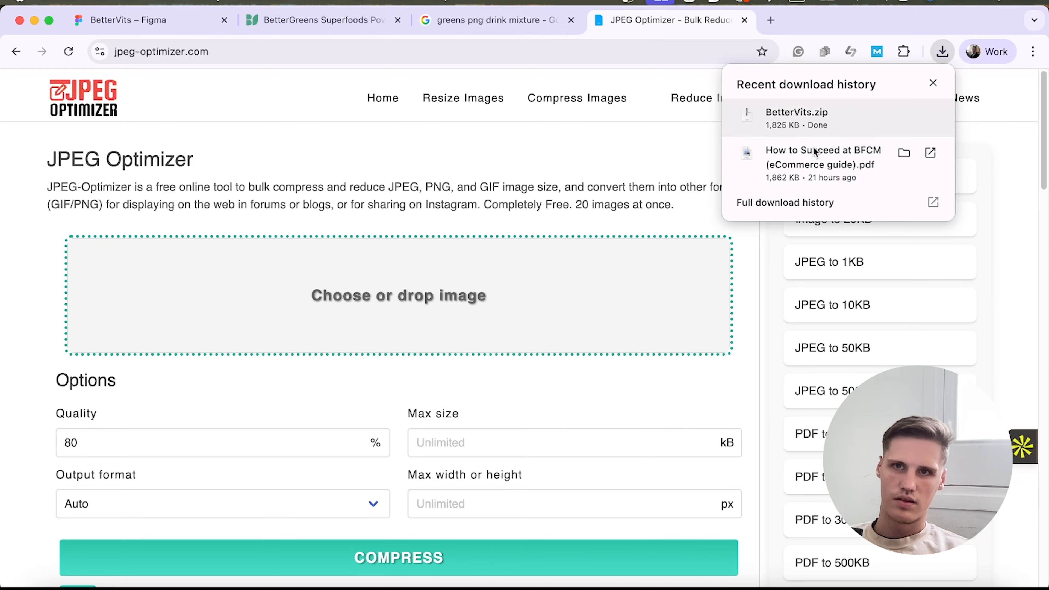
Open the downloaded BetterVits folder and add all eleven slice images to JPEG Optimizer.
left_click(811, 129)
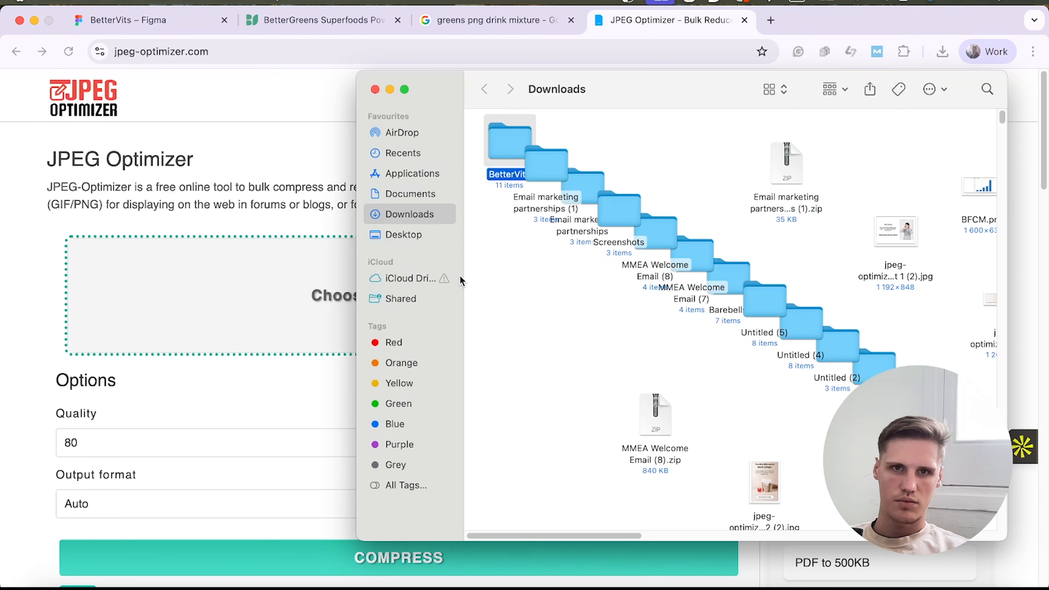
double_click(503, 158)
left_click_drag(877, 295, 480, 99)
left_click_drag(953, 241, 543, 164)
left_click(543, 165)
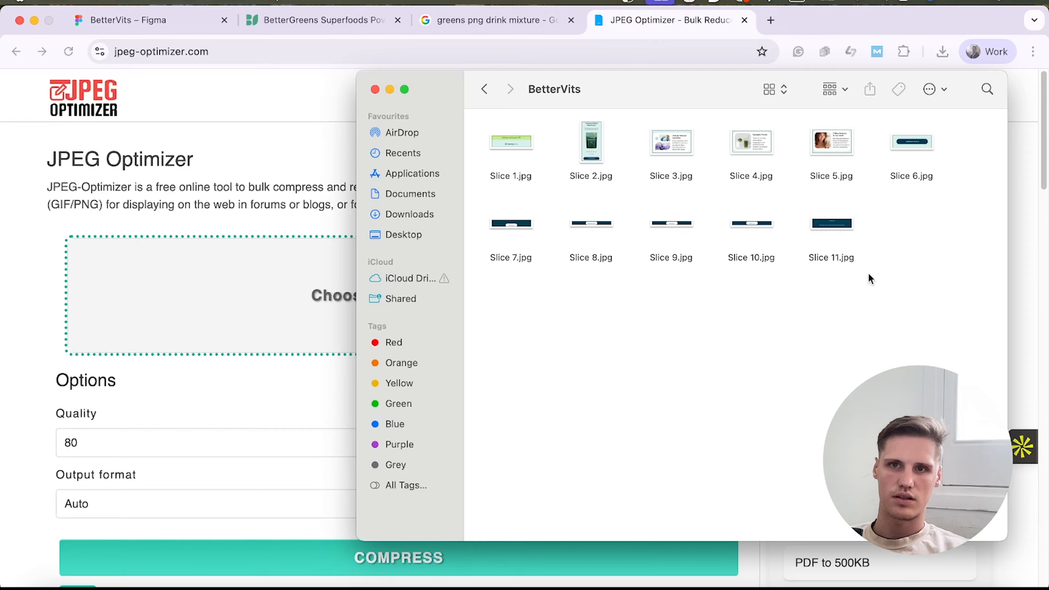
left_click_drag(969, 273, 232, 306)
Check the list of added slices and compress them all at 80% quality with automatic output format.
scroll(466, 401, "down", 20)
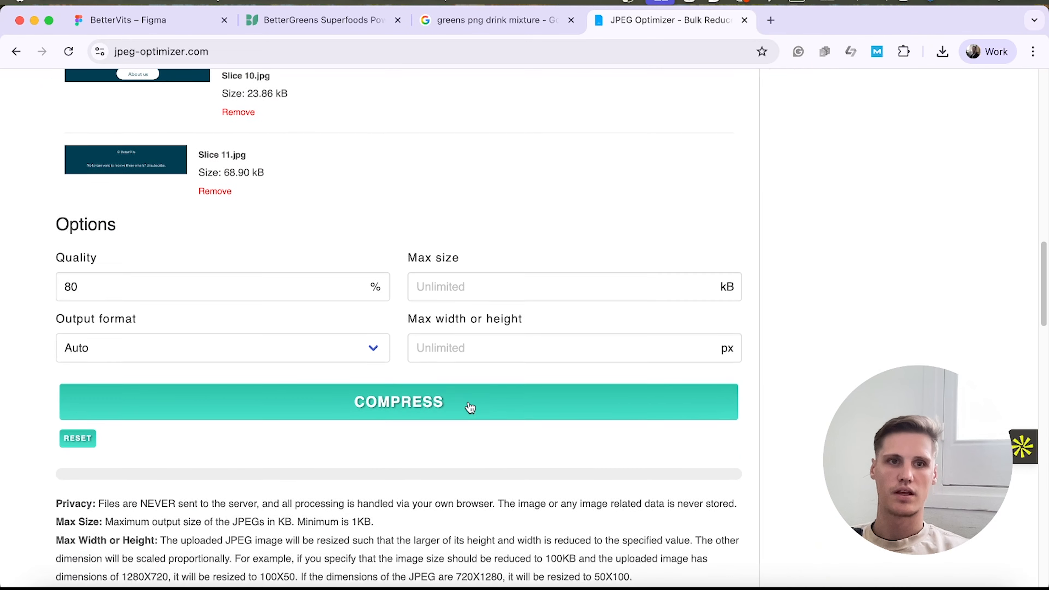
scroll(463, 396, "up", 4)
scroll(460, 397, "up", 7)
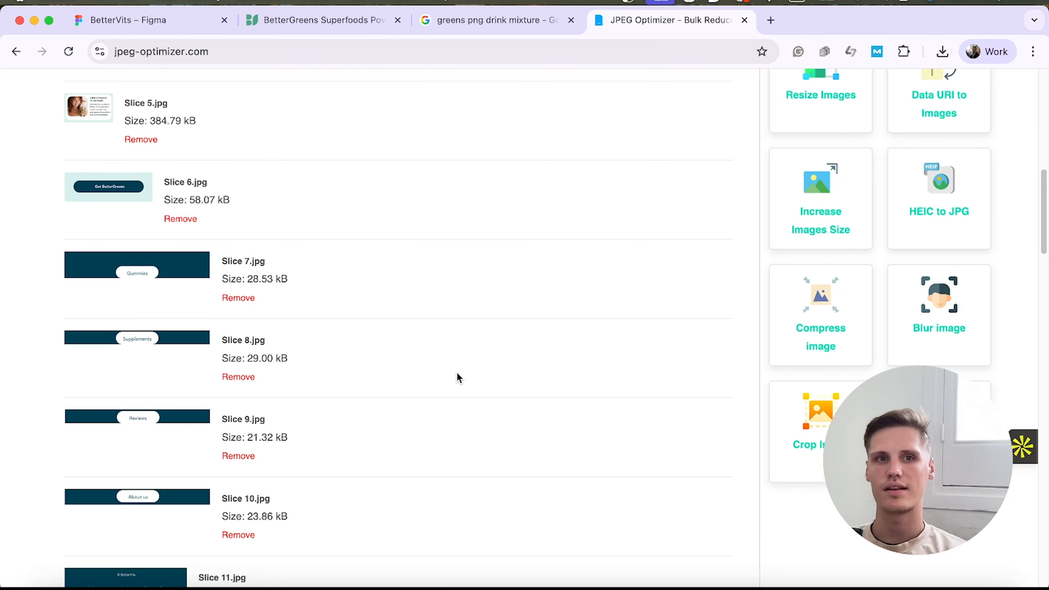
scroll(437, 379, "up", 9)
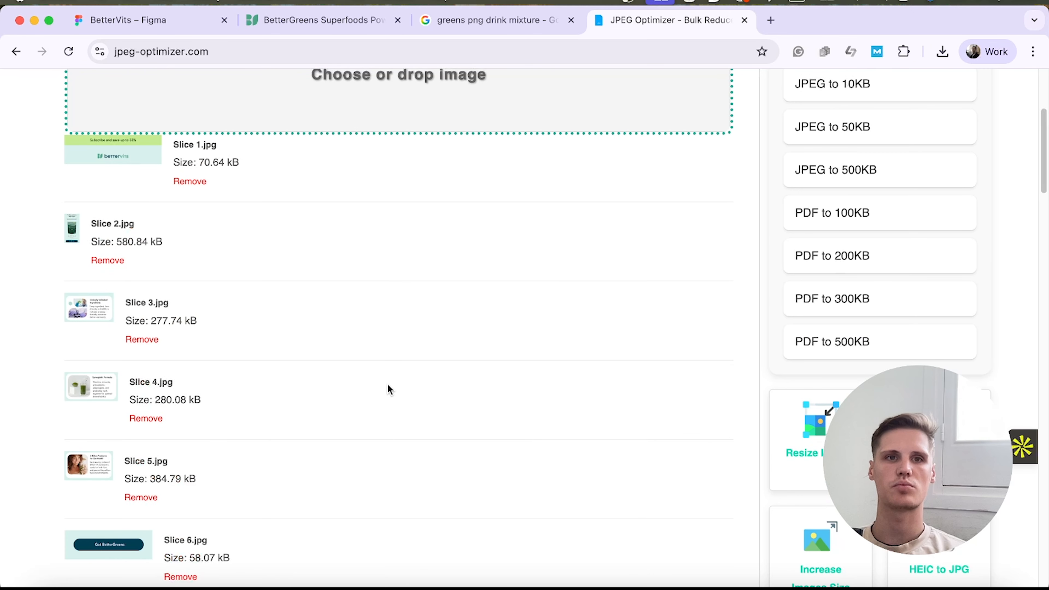
scroll(380, 383, "up", 3)
scroll(378, 385, "down", 20)
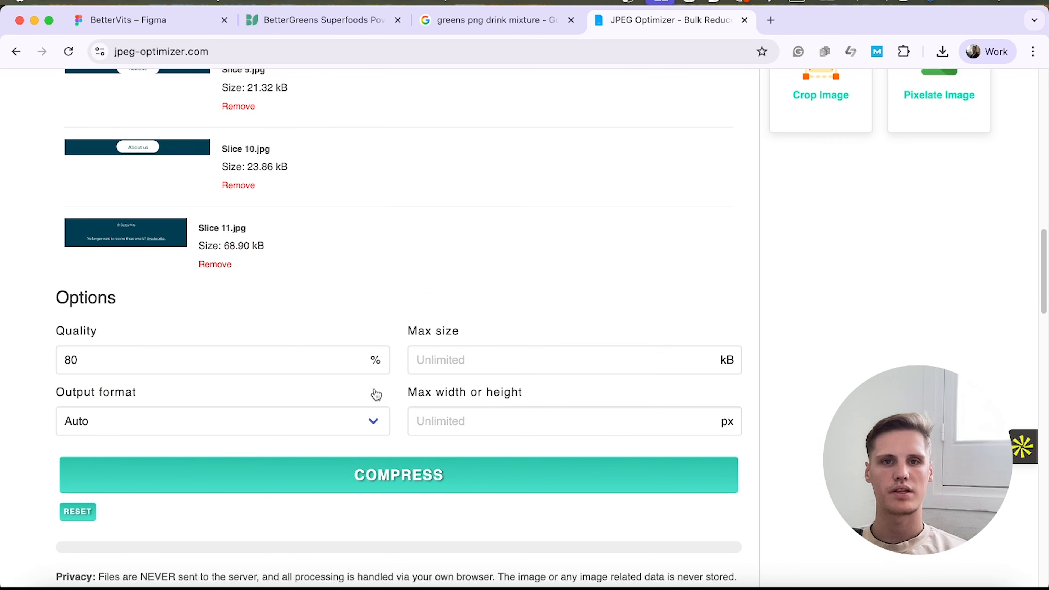
left_click(318, 475)
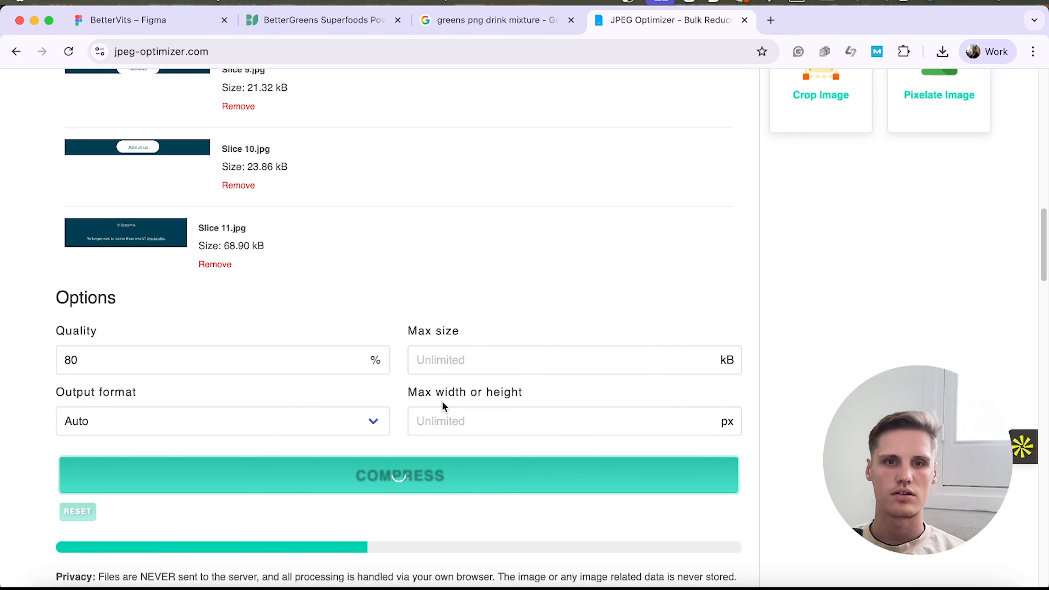
Download the compressed slices one by one from the results list.
scroll(442, 403, "down", 4)
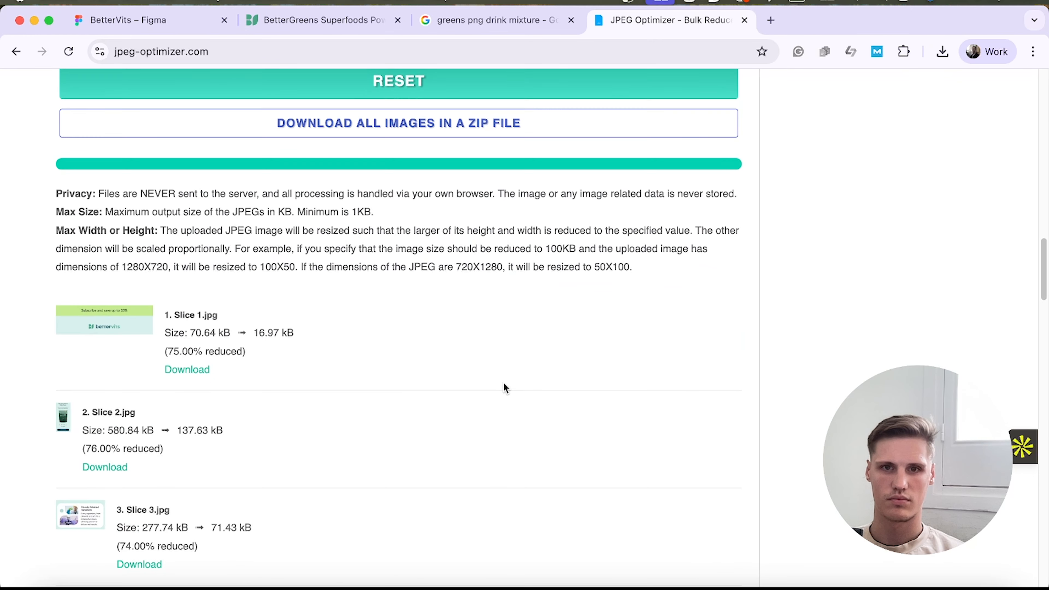
scroll(366, 401, "down", 3)
left_click(185, 330)
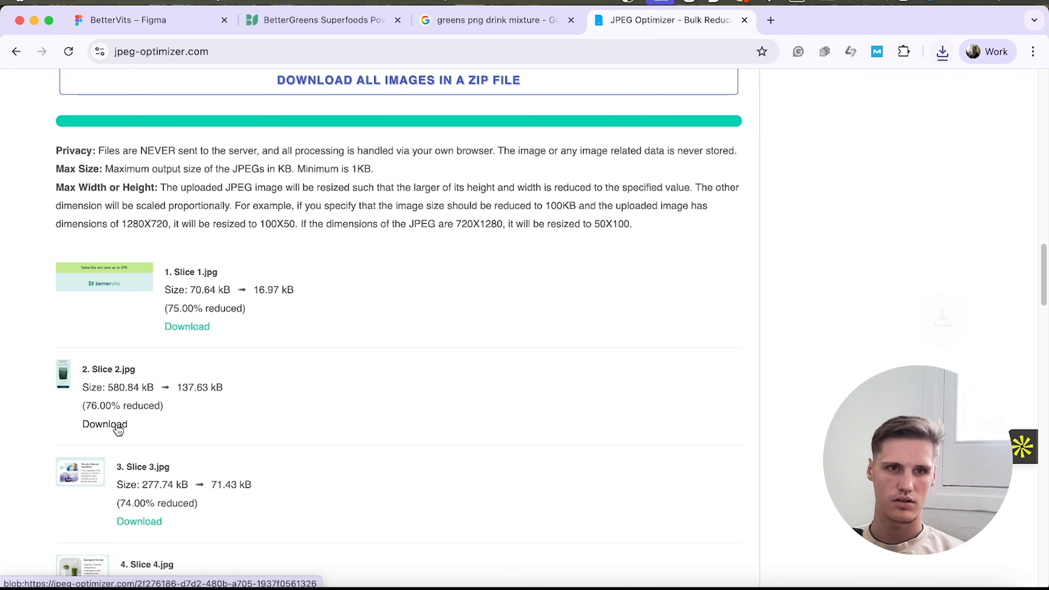
scroll(119, 438, "down", 1)
left_click(147, 491)
scroll(171, 457, "down", 3)
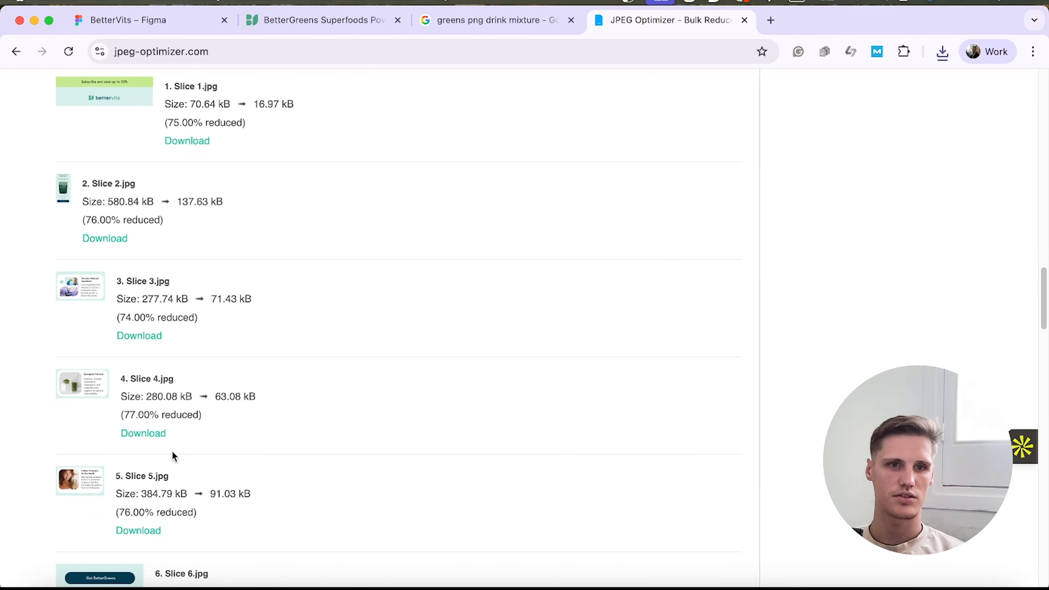
scroll(153, 458, "down", 1)
left_click(139, 499)
scroll(157, 487, "down", 3)
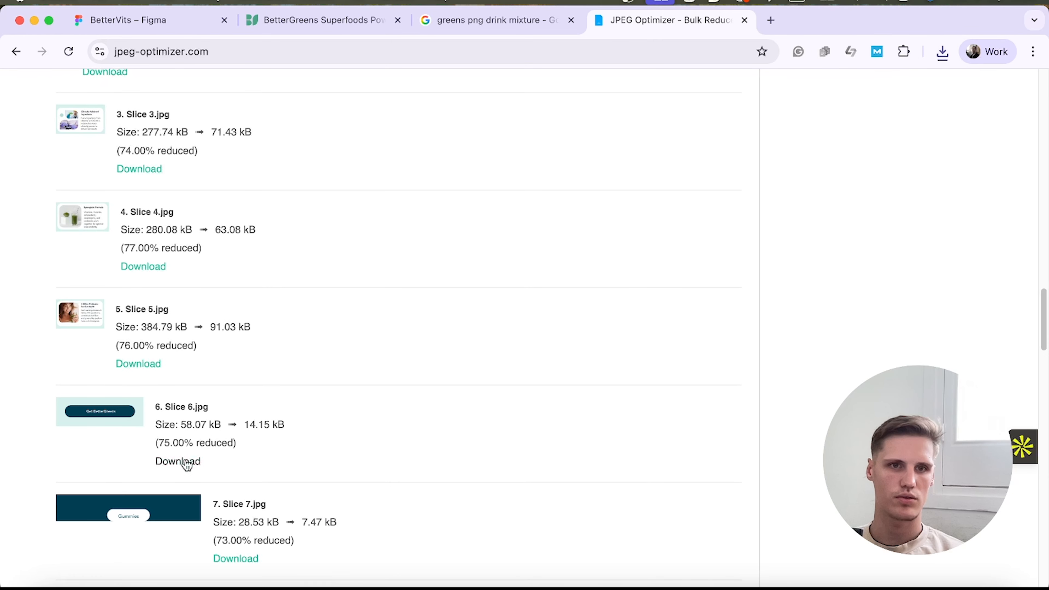
left_click(184, 461)
scroll(231, 464, "down", 1)
scroll(247, 455, "down", 2)
left_click(239, 413)
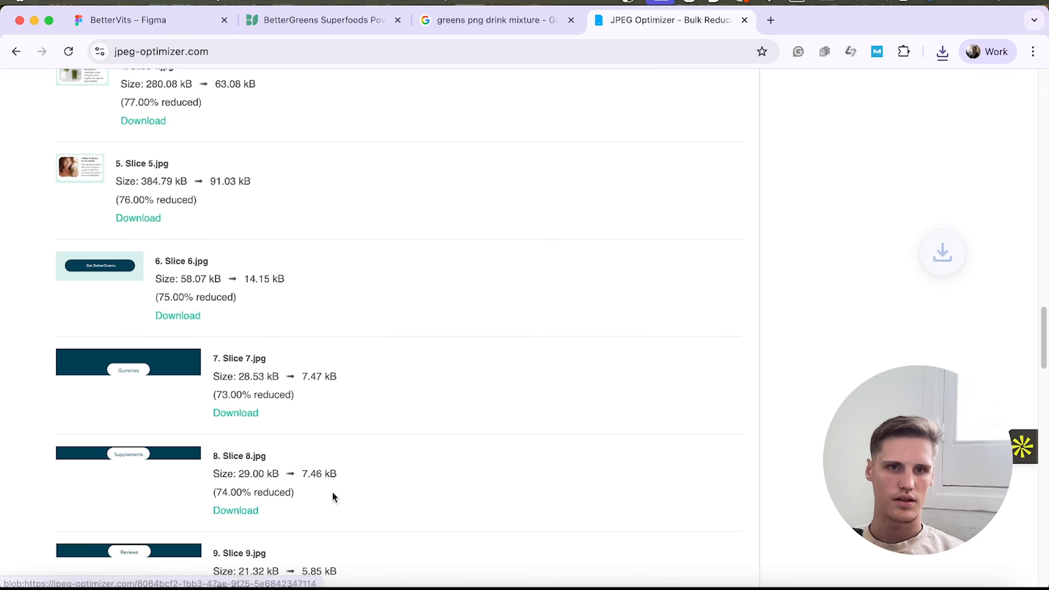
scroll(314, 488, "down", 3)
left_click(241, 568)
scroll(325, 517, "down", 3)
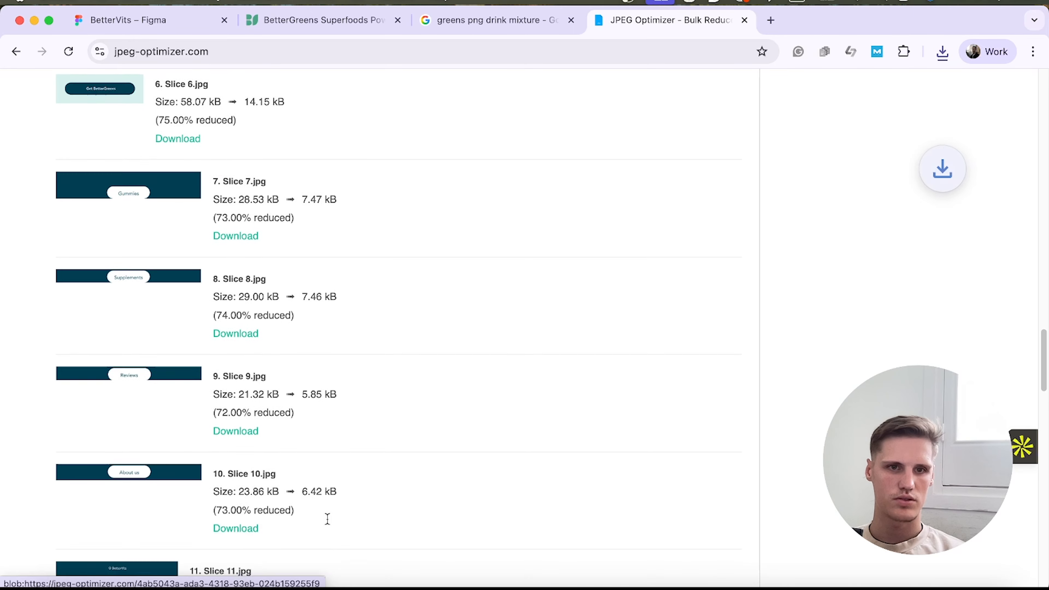
left_click(212, 520)
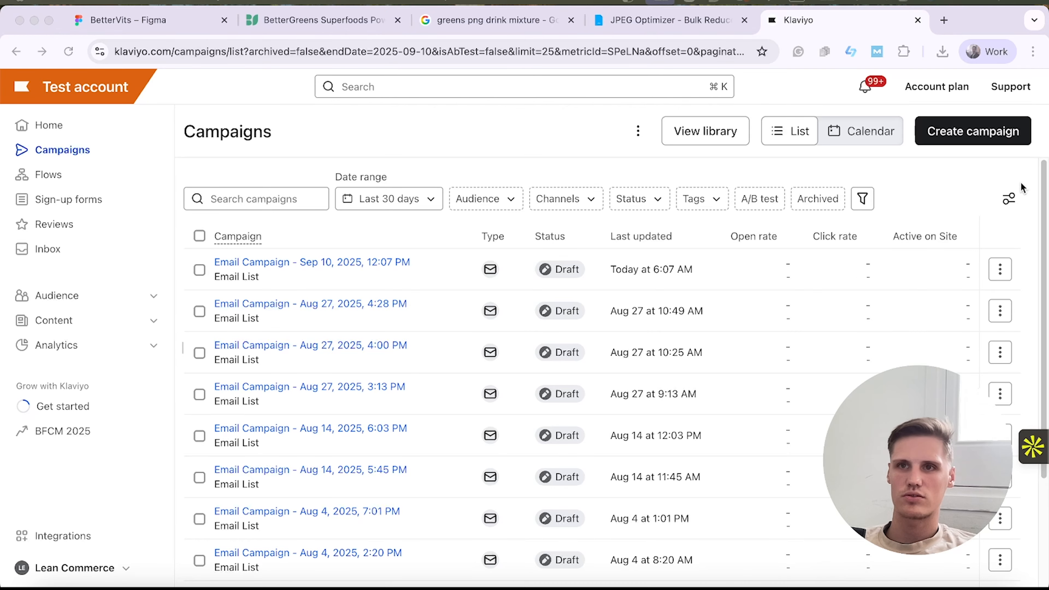
In Klaviyo, create an email campaign with the default name, send it to the Email List, and continue to the message.
left_click(1000, 138)
left_click(997, 141)
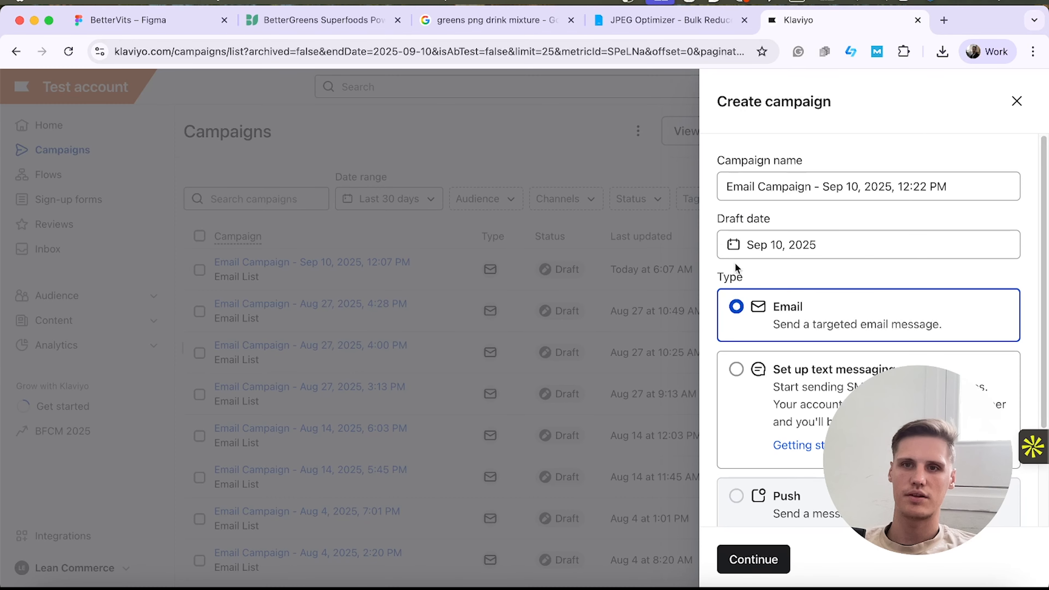
left_click(771, 546)
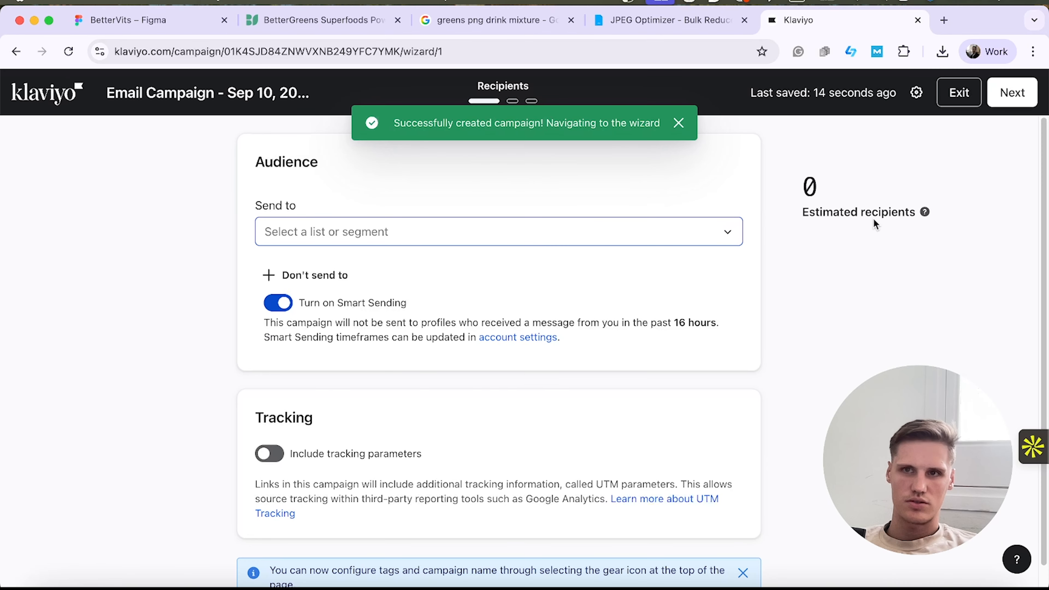
left_click(379, 229)
left_click(344, 338)
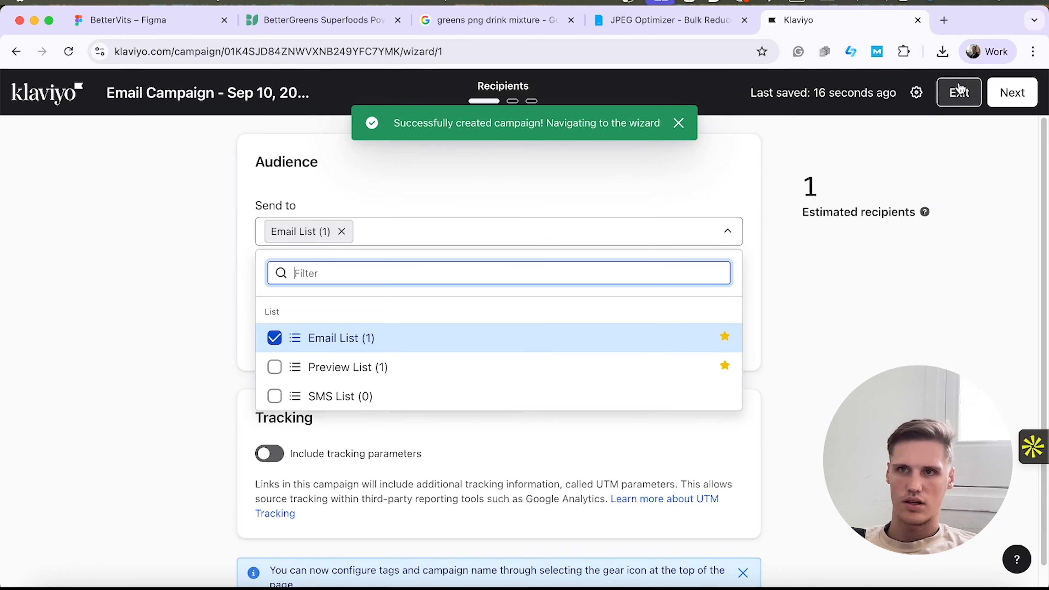
left_click(993, 94)
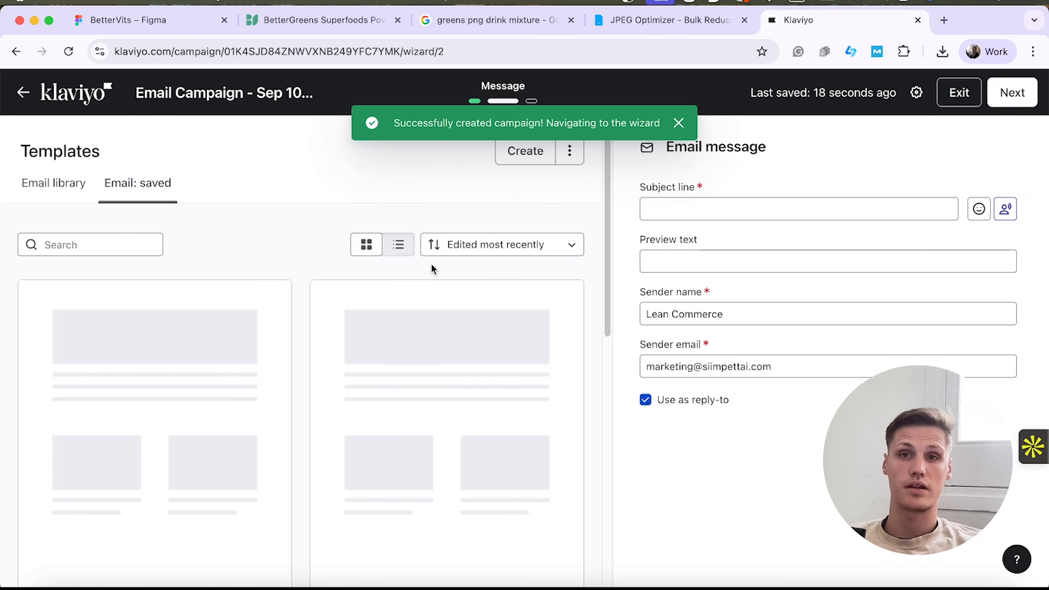
Fill in the campaign's subject line and create a new email template for the message.
left_click(763, 206)
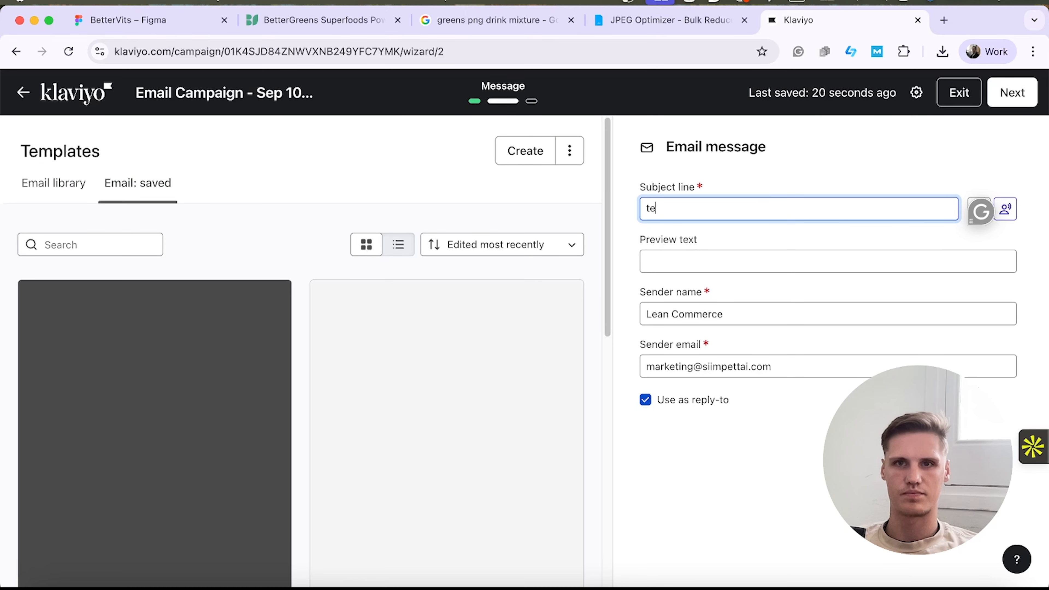
left_click(516, 157)
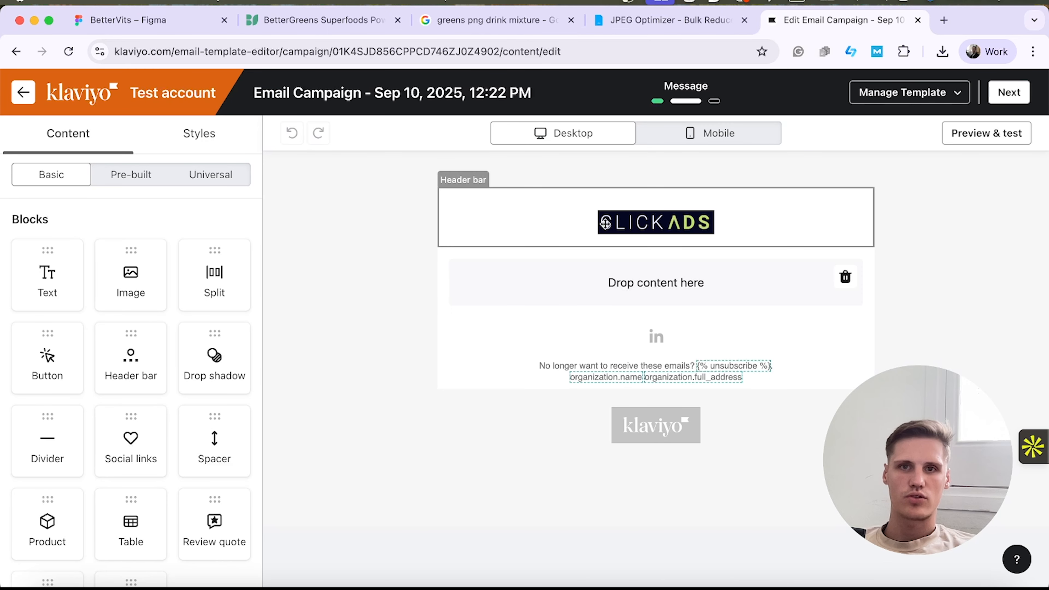
Delete the default header bar and place an Image block in the emptied top section.
left_click(521, 231)
left_click(425, 256)
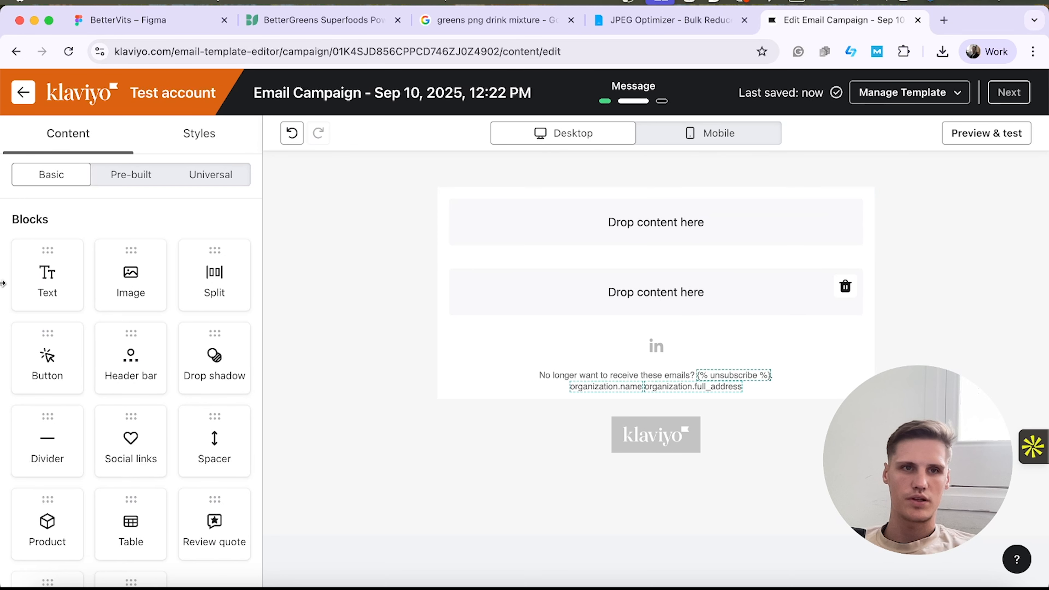
left_click_drag(128, 282, 661, 223)
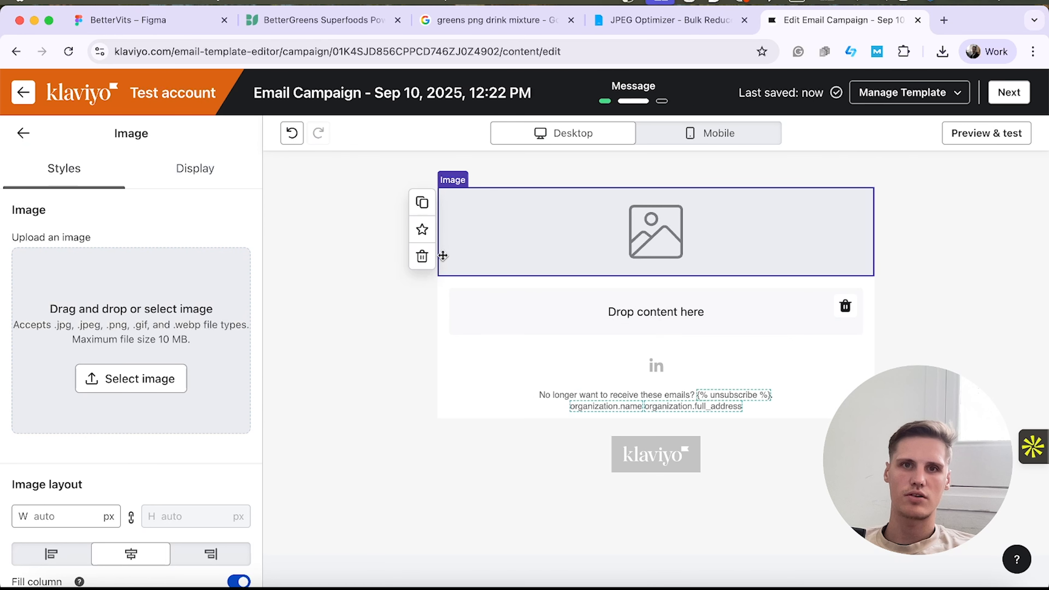
Duplicate the image block repeatedly to provide placeholders for the email slices, and remove the empty content section beneath them.
left_click(421, 202)
left_click(417, 292)
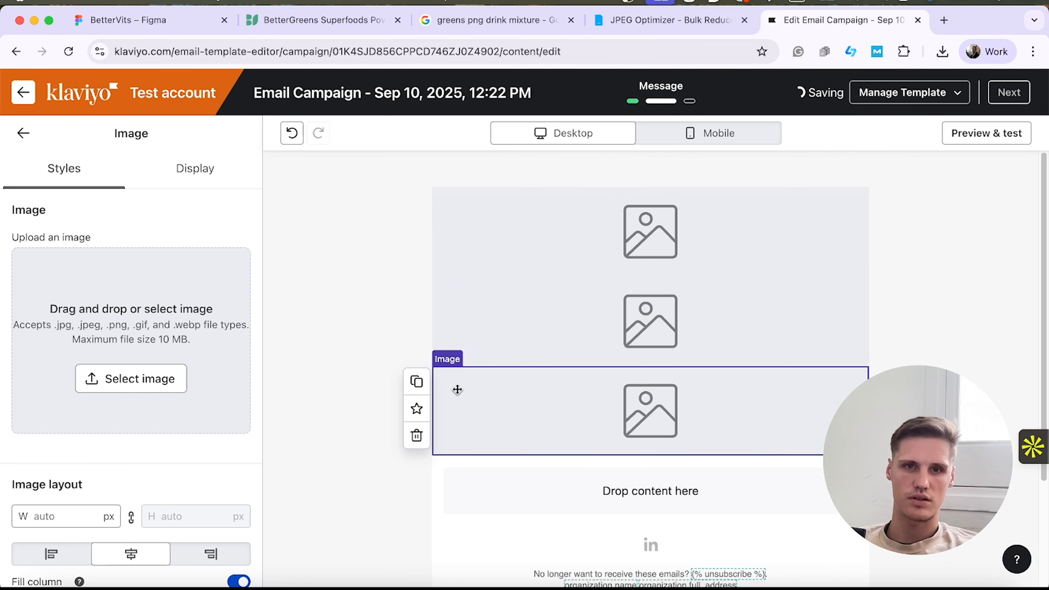
left_click(416, 379)
left_click(420, 442)
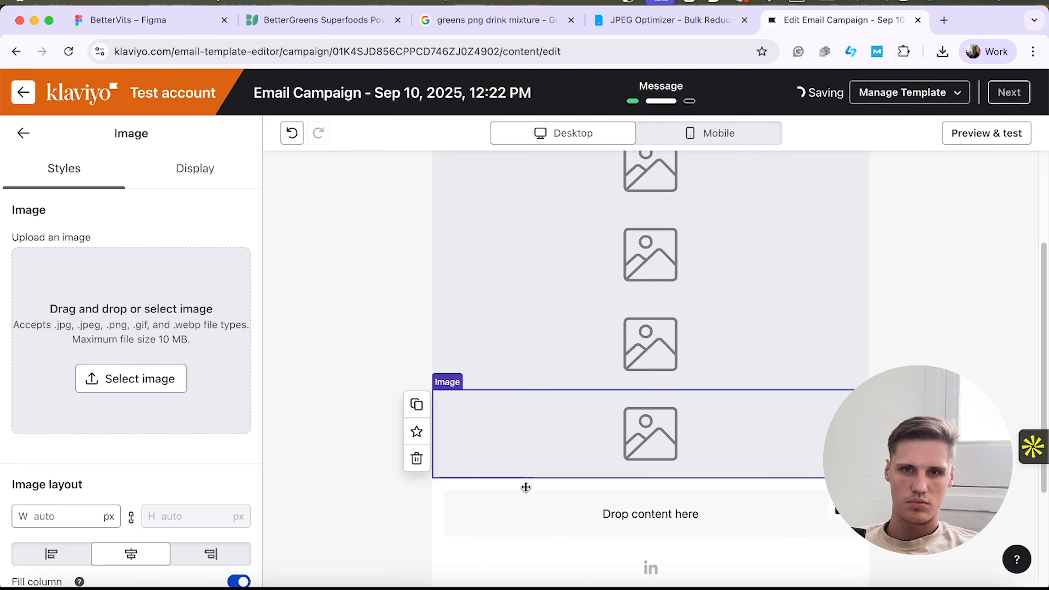
left_click(416, 403)
left_click(413, 469)
scroll(632, 290, "up", 5)
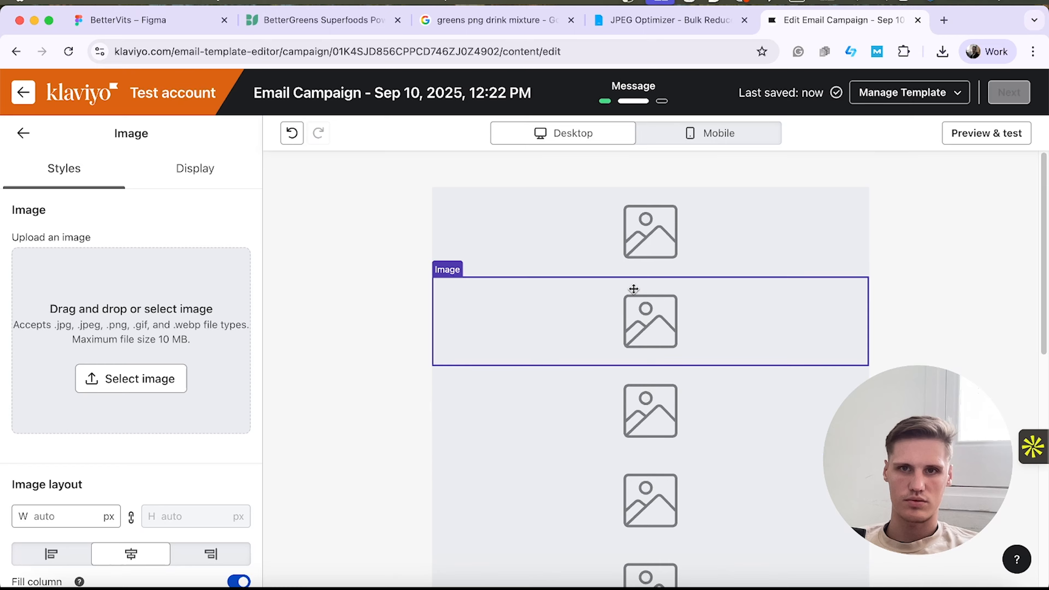
scroll(634, 467, "down", 3)
scroll(641, 451, "down", 3)
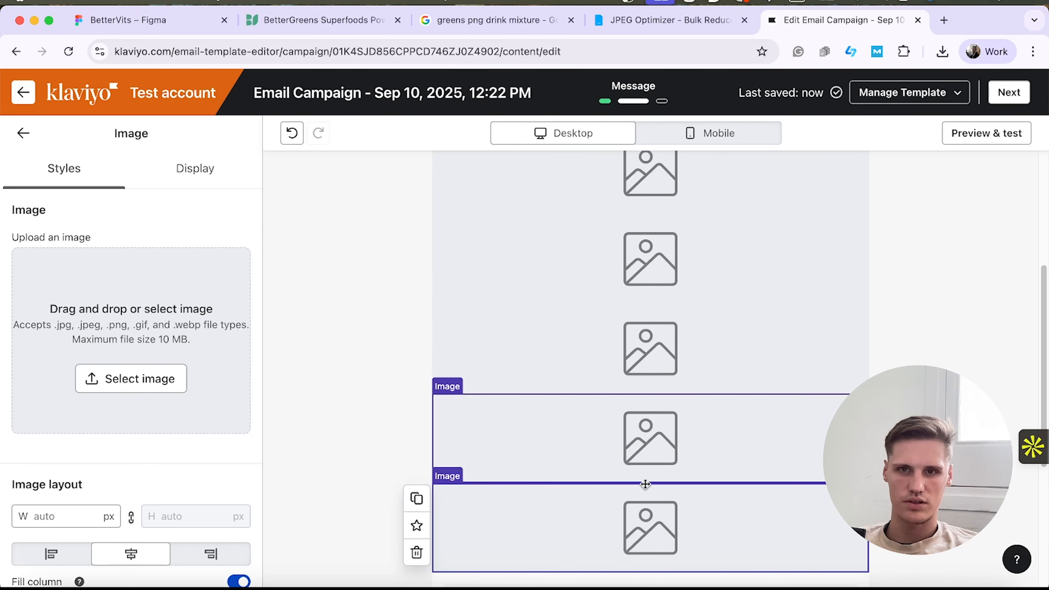
left_click(414, 466)
left_click(416, 440)
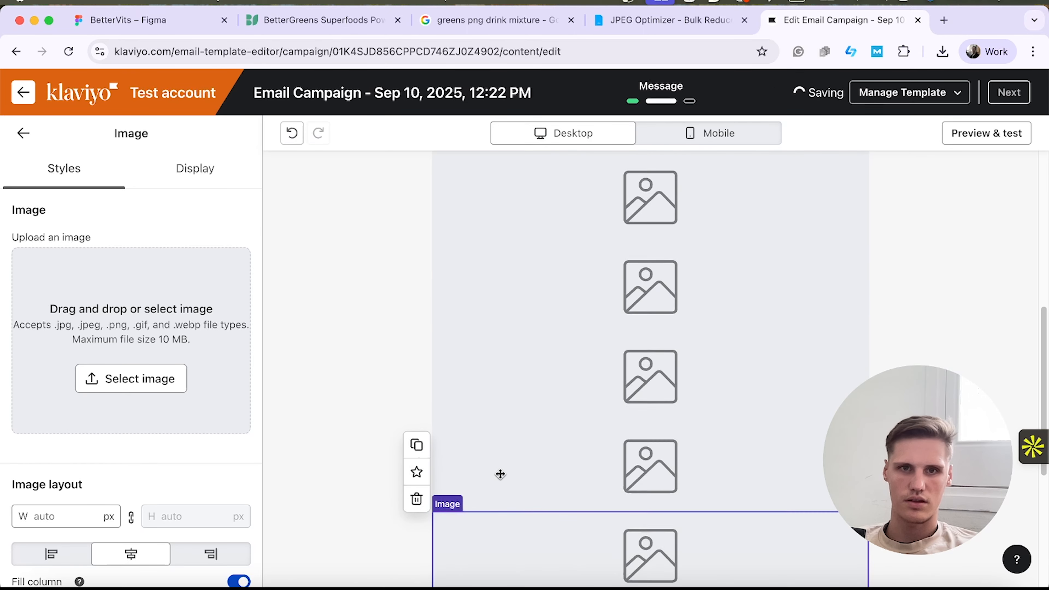
left_click(415, 496)
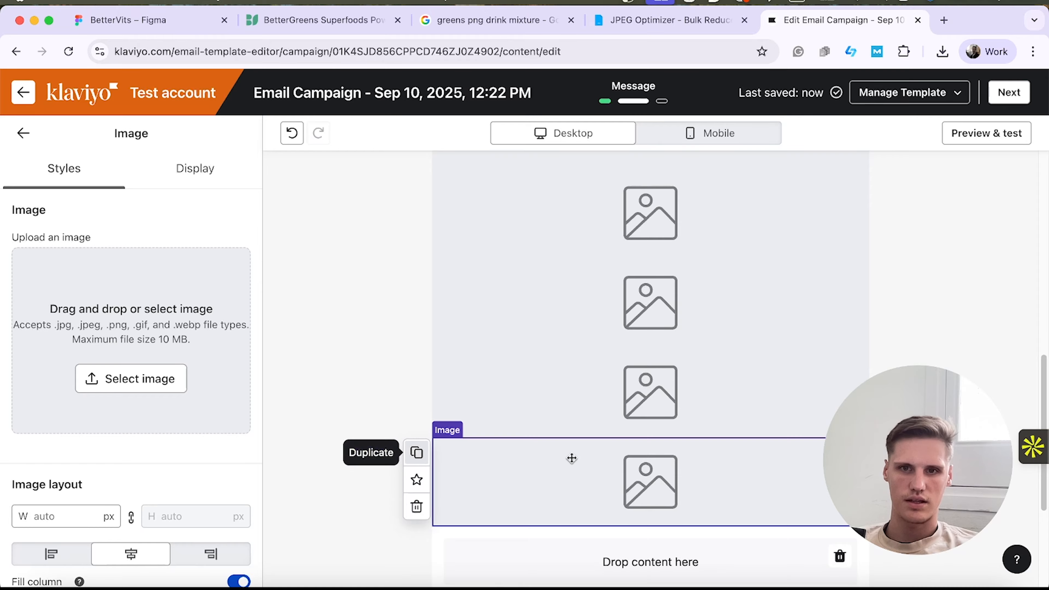
left_click(417, 452)
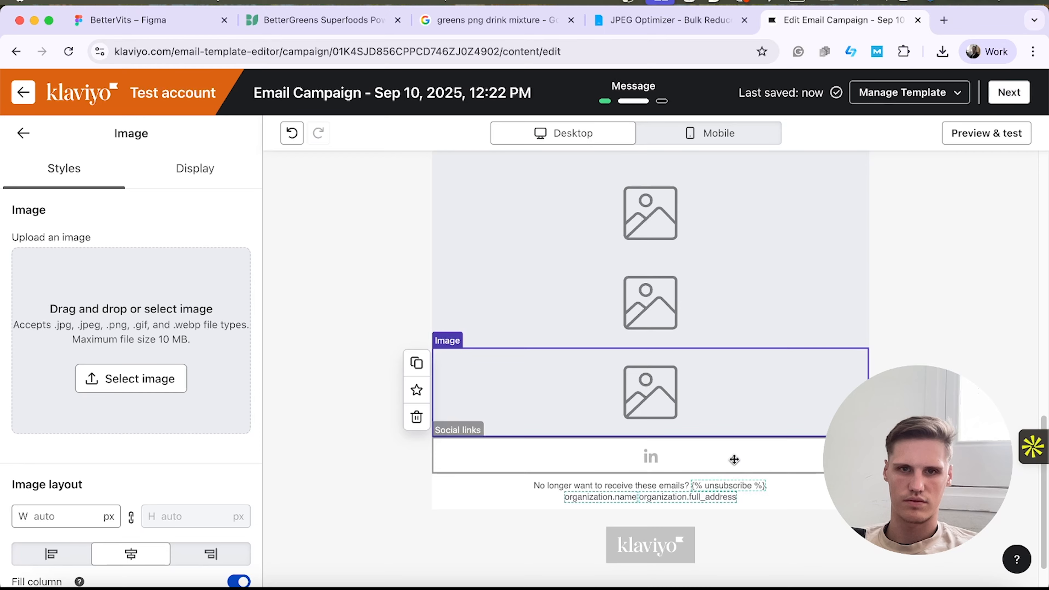
Upload jpeg-optimizer_Slice 1 (6).jpg from the recent downloads into the first image block.
scroll(715, 449, "up", 10)
left_click(682, 243)
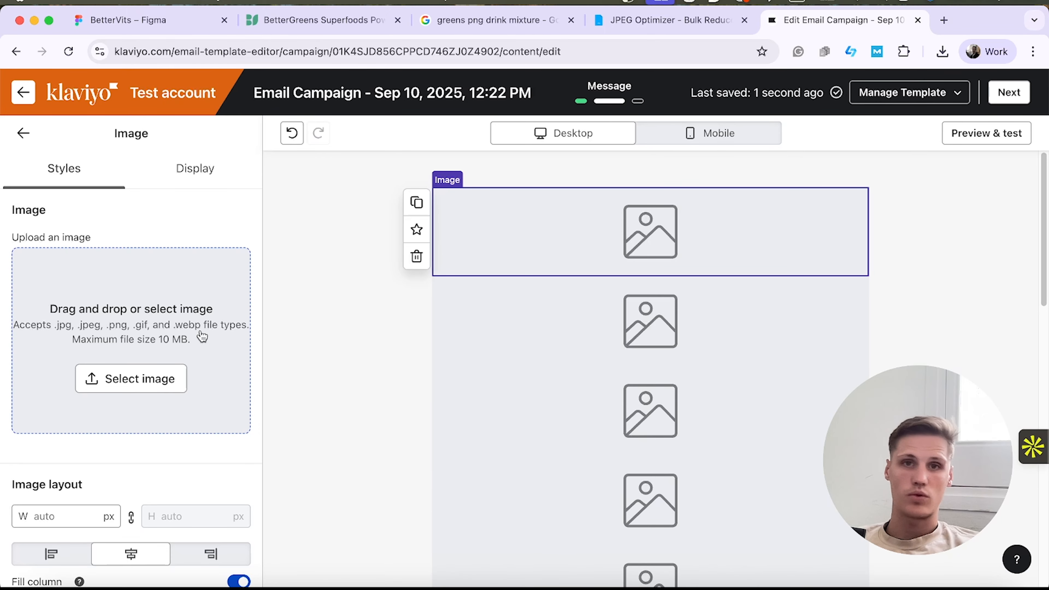
left_click(138, 330)
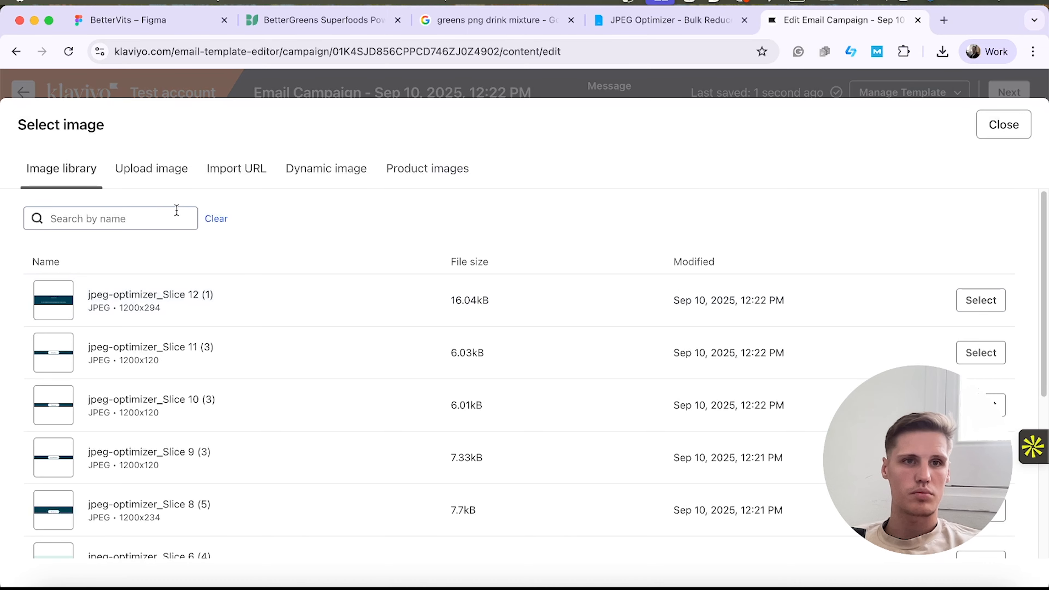
left_click(161, 182)
left_click(942, 52)
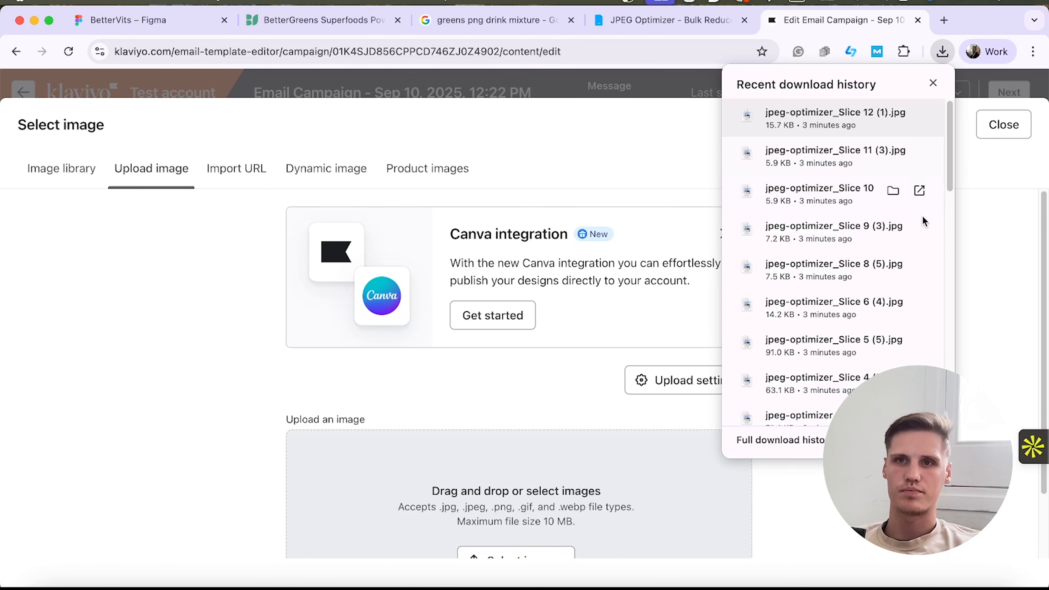
scroll(912, 248, "down", 5)
left_click_drag(866, 351, 556, 500)
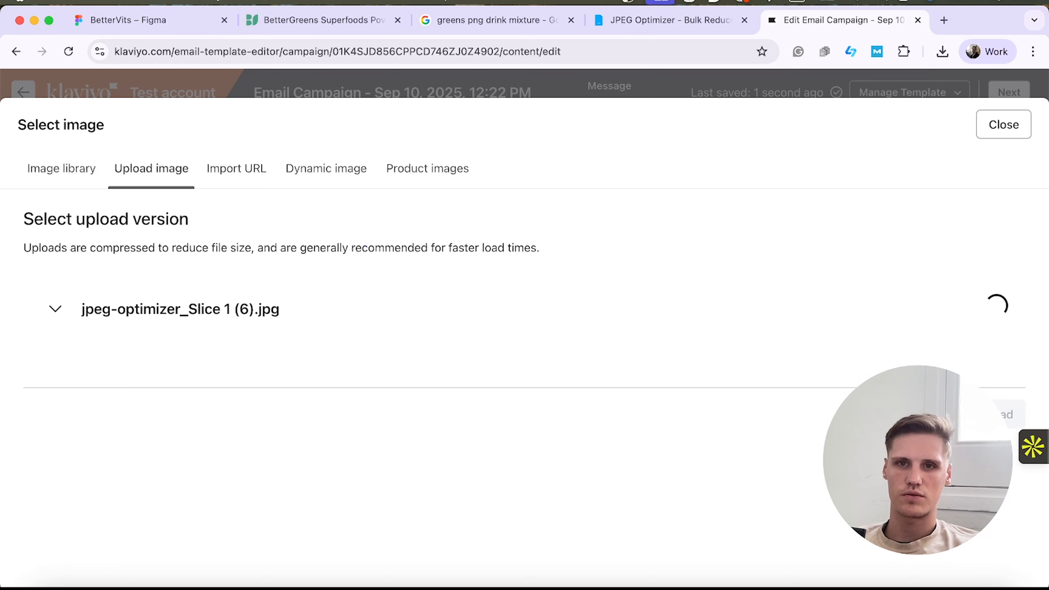
left_click(980, 543)
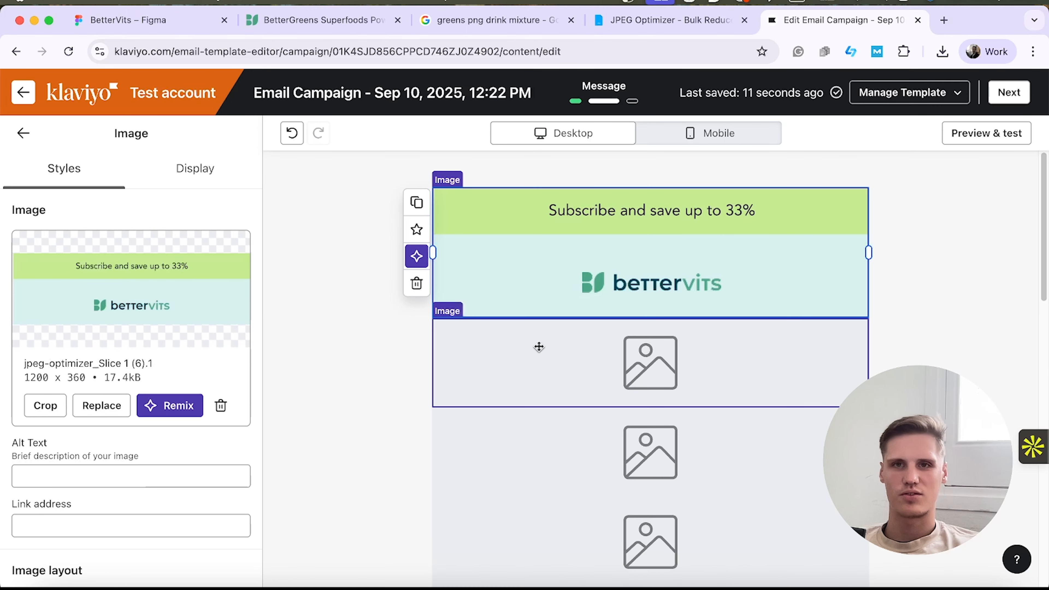
Upload the compressed version of jpeg-optimizer_Slice 2 (6).jpg from the recent downloads into the image block below the logo slice.
left_click(538, 346)
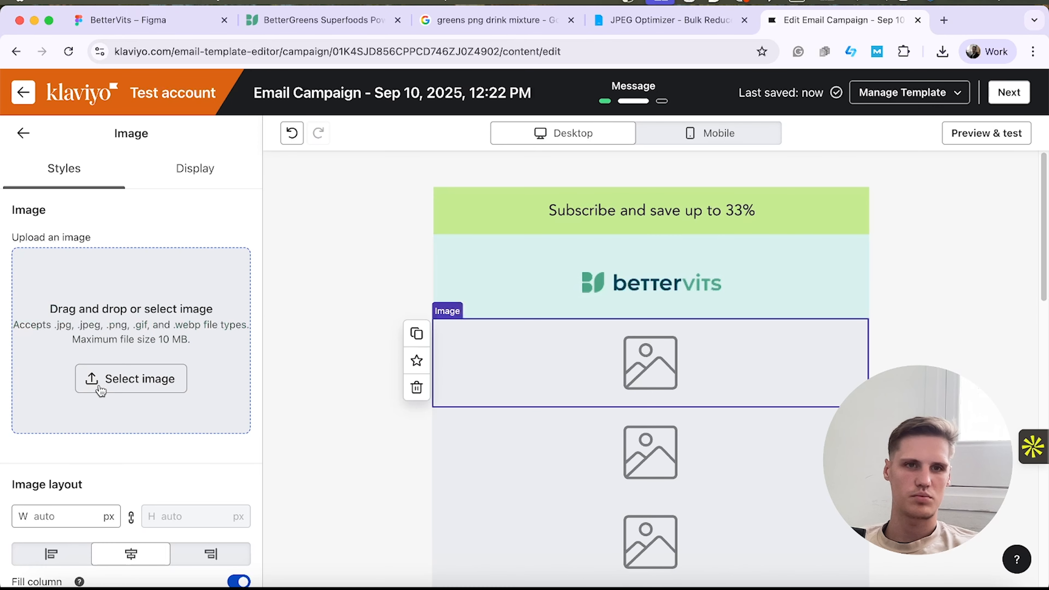
left_click(131, 378)
left_click(942, 51)
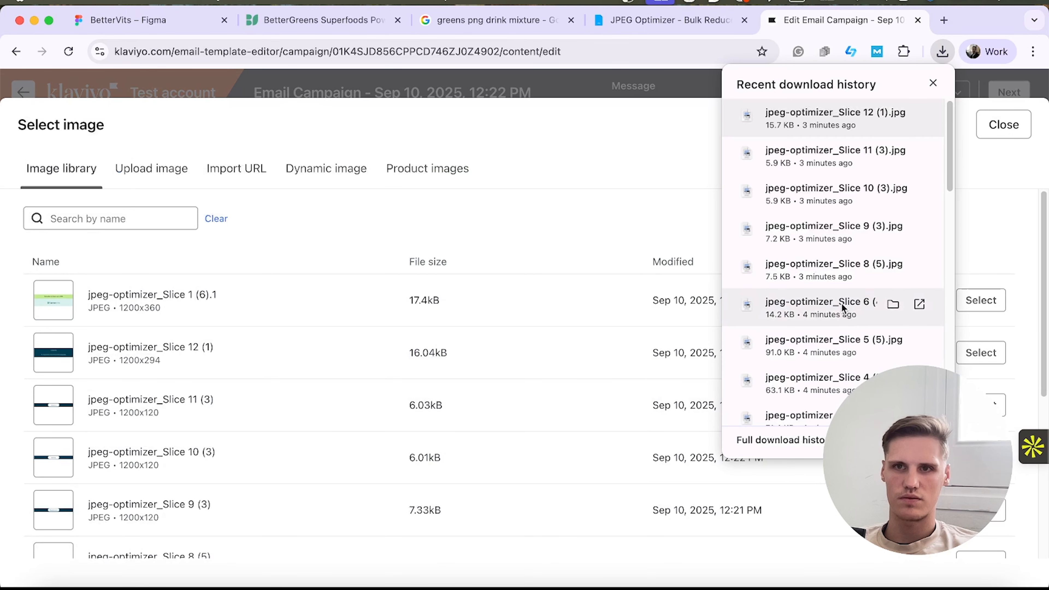
scroll(866, 301, "down", 5)
left_click(843, 326)
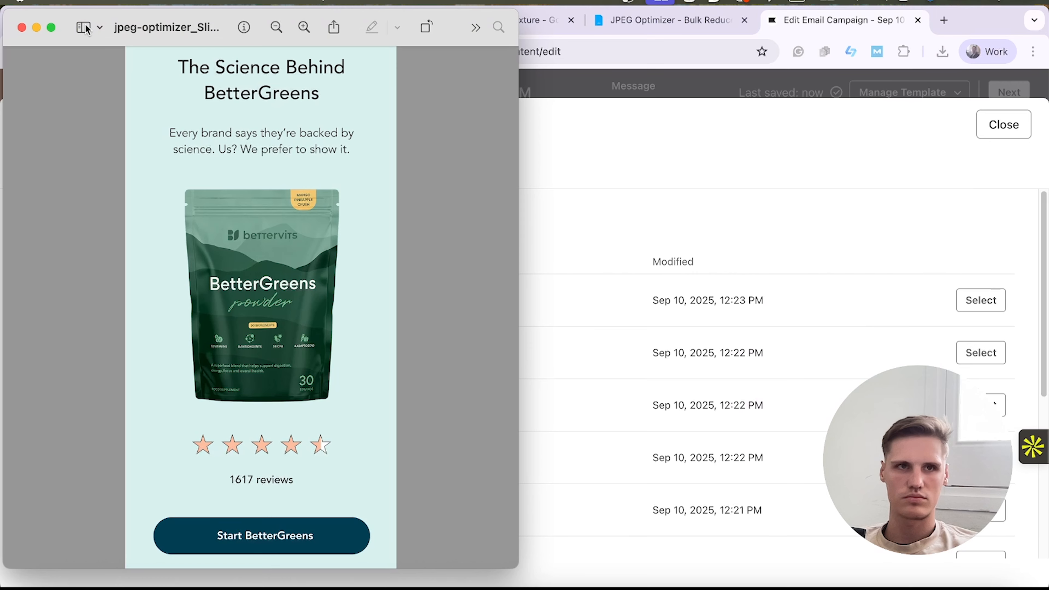
left_click(21, 28)
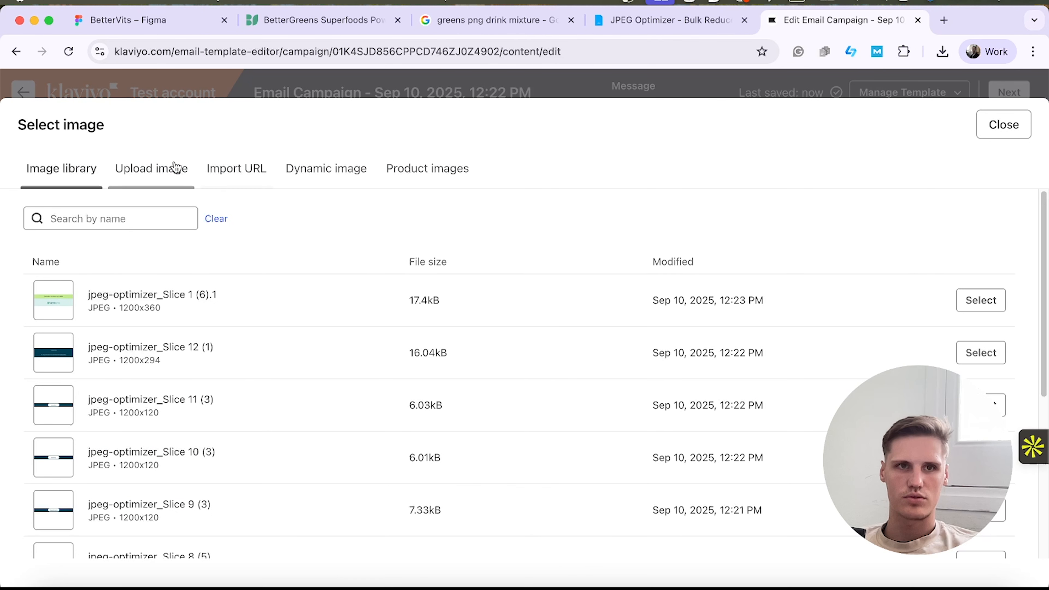
left_click(176, 168)
left_click(942, 51)
scroll(826, 351, "down", 4)
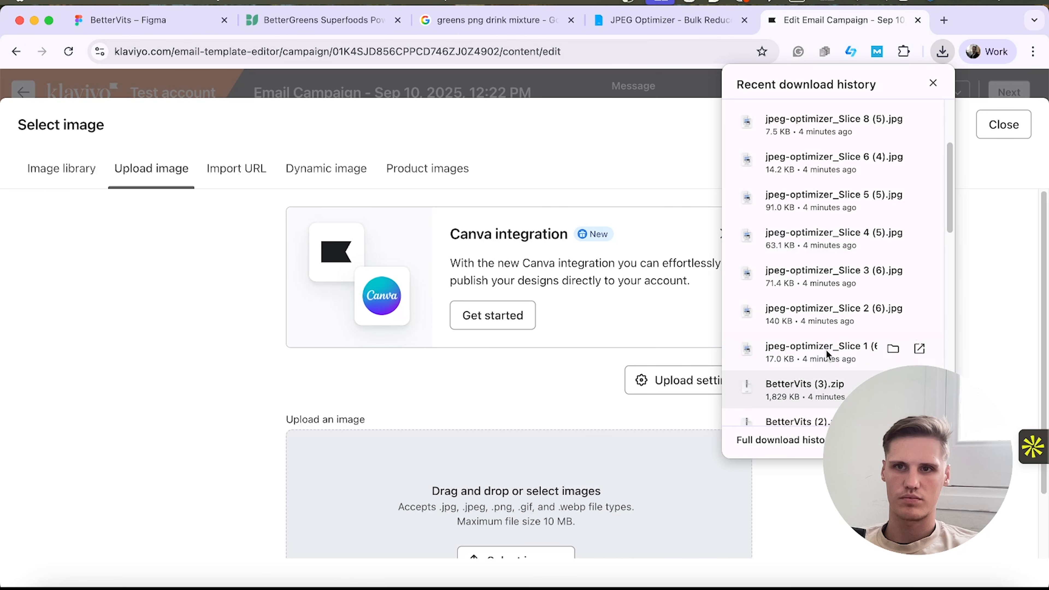
left_click_drag(822, 308, 594, 455)
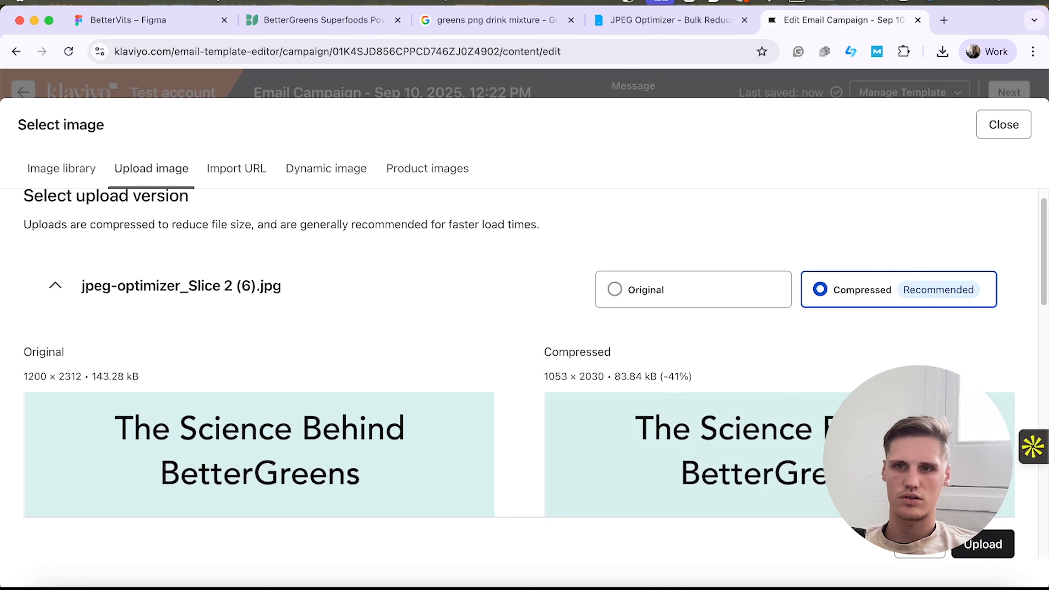
left_click(989, 546)
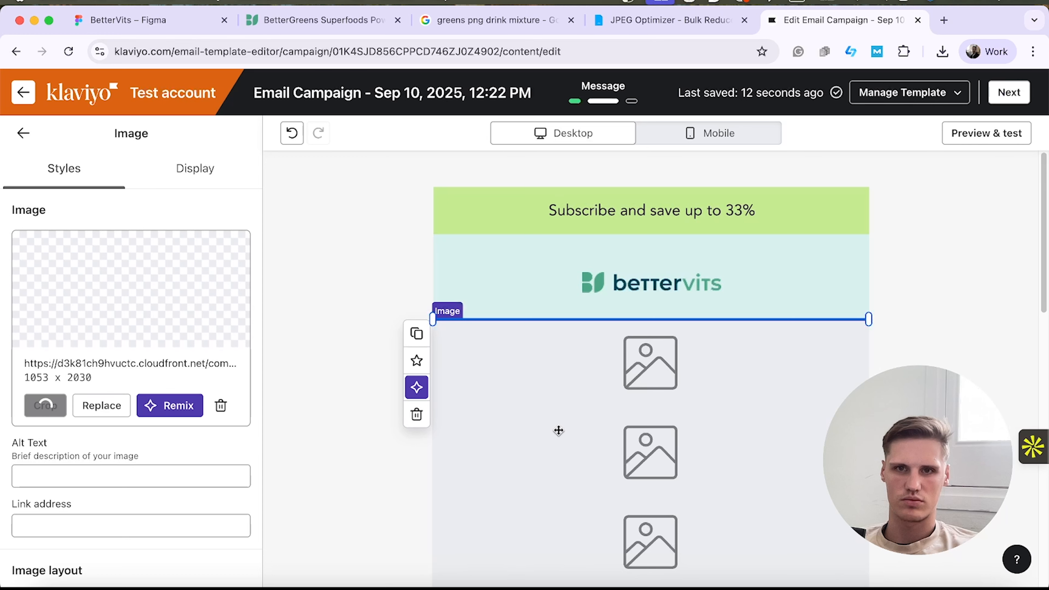
Fill the next empty image block with the original version of jpeg-optimizer_Slice 3 (6).jpg from the recent downloads.
scroll(606, 459, "down", 10)
left_click(626, 510)
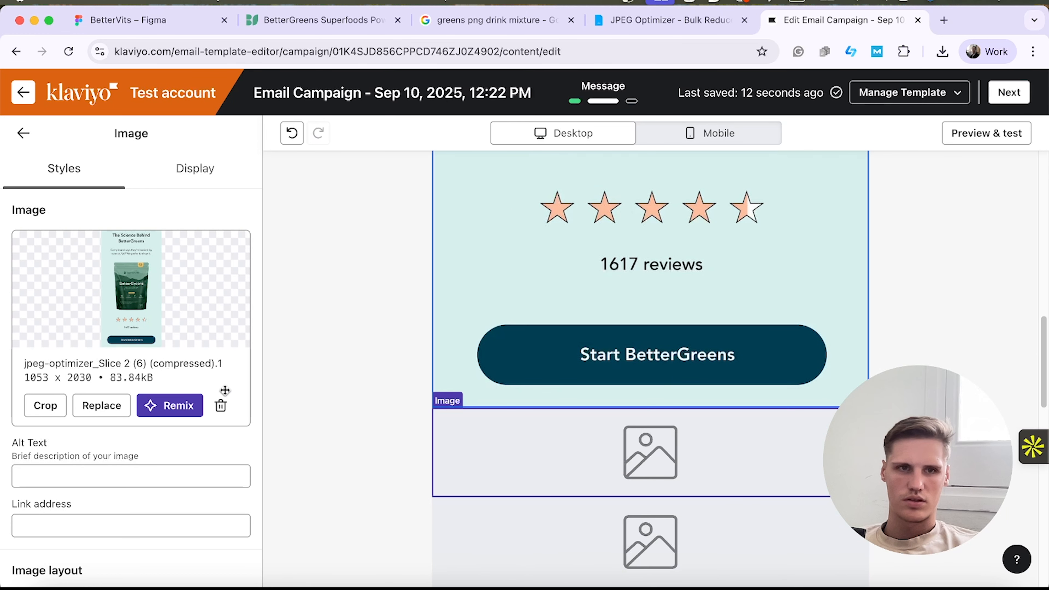
left_click(148, 377)
left_click(156, 165)
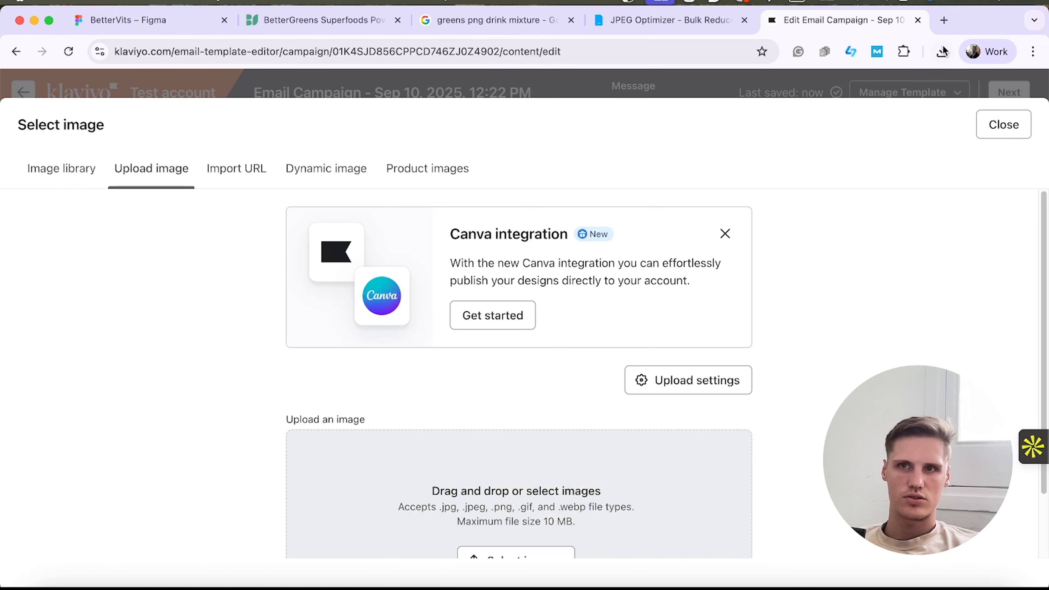
left_click(942, 51)
scroll(834, 347, "down", 4)
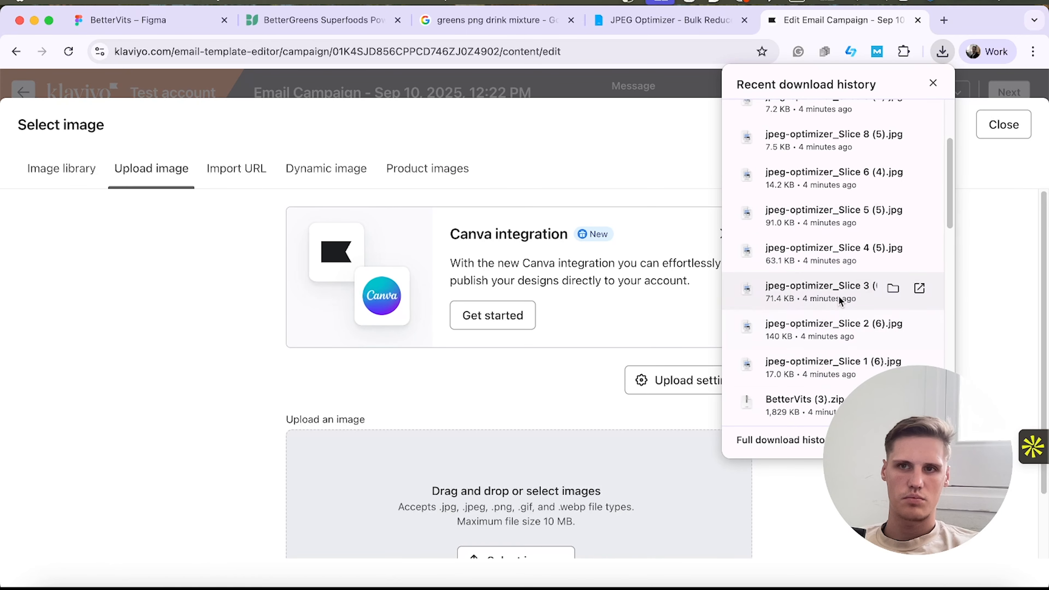
left_click_drag(838, 300, 637, 480)
scroll(832, 395, "down", 5)
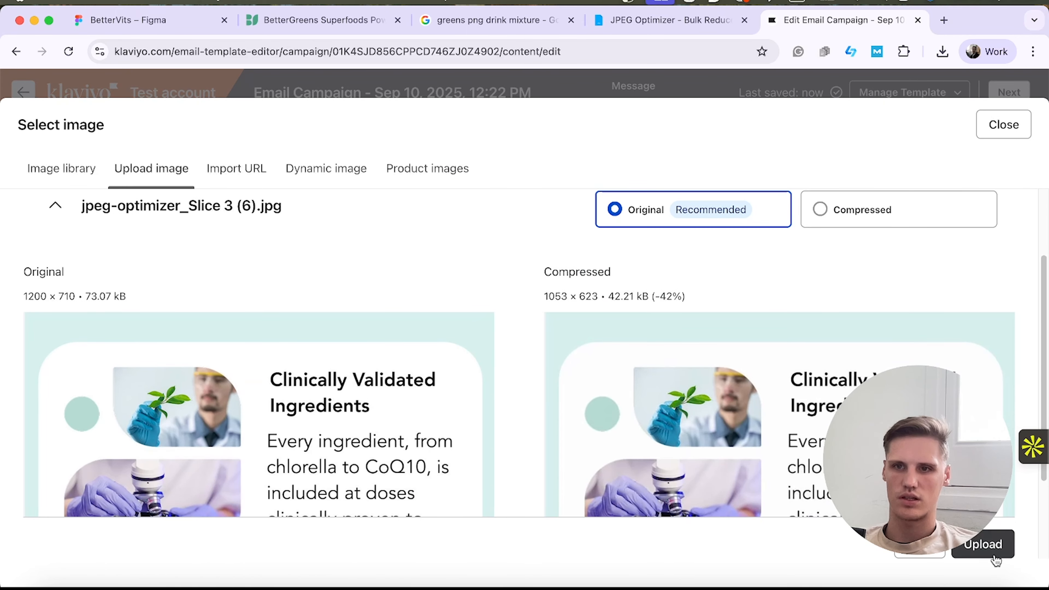
left_click(983, 544)
Upload jpeg-optimizer_Slice 4 (5).jpg into the empty image block below the Clinically Validated Ingredients slice.
scroll(518, 386, "down", 6)
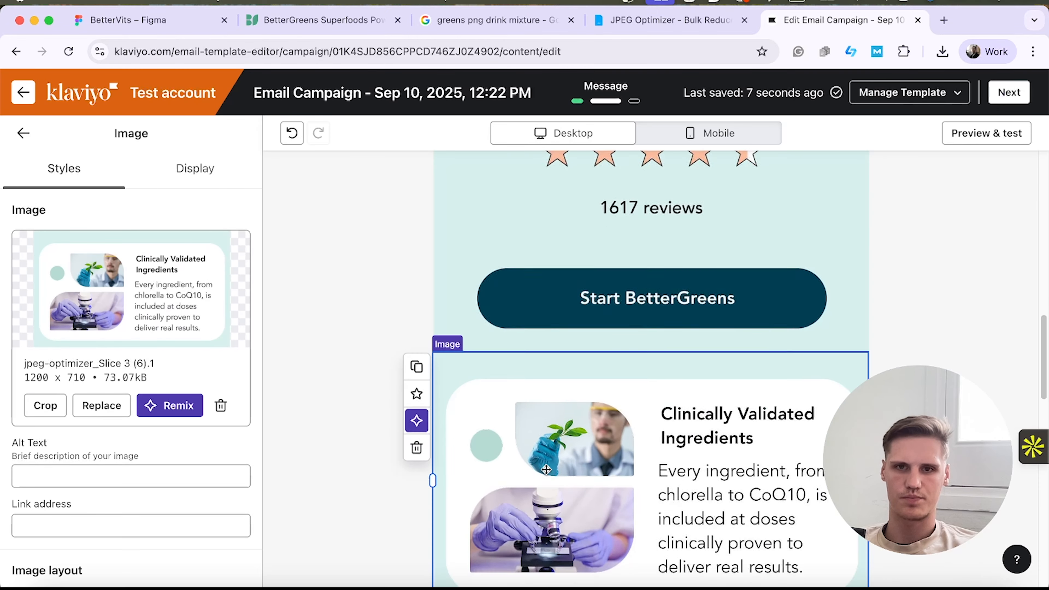
left_click(604, 419)
left_click(96, 386)
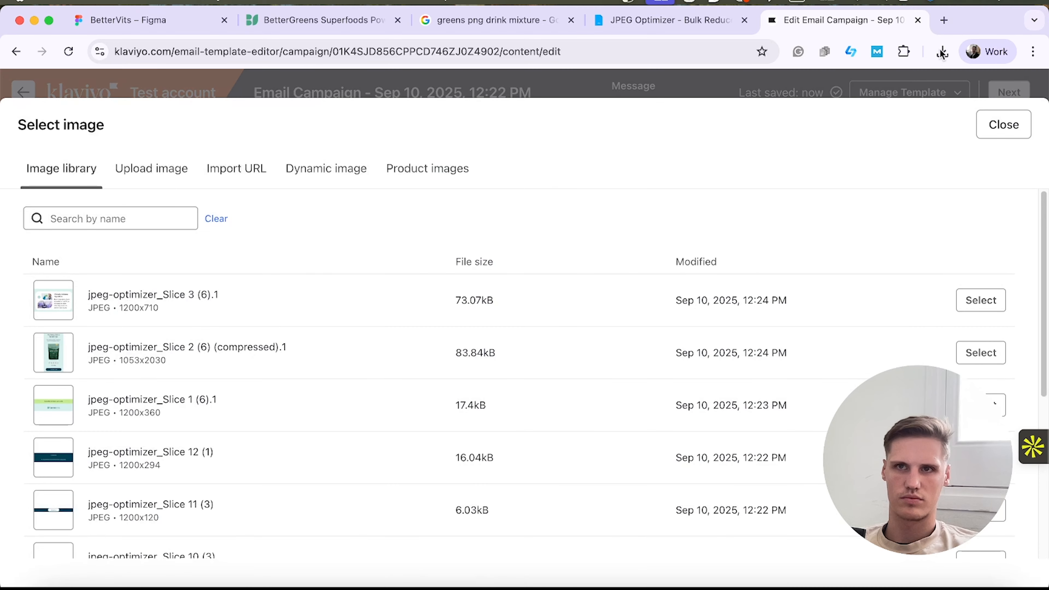
left_click(942, 52)
left_click(188, 169)
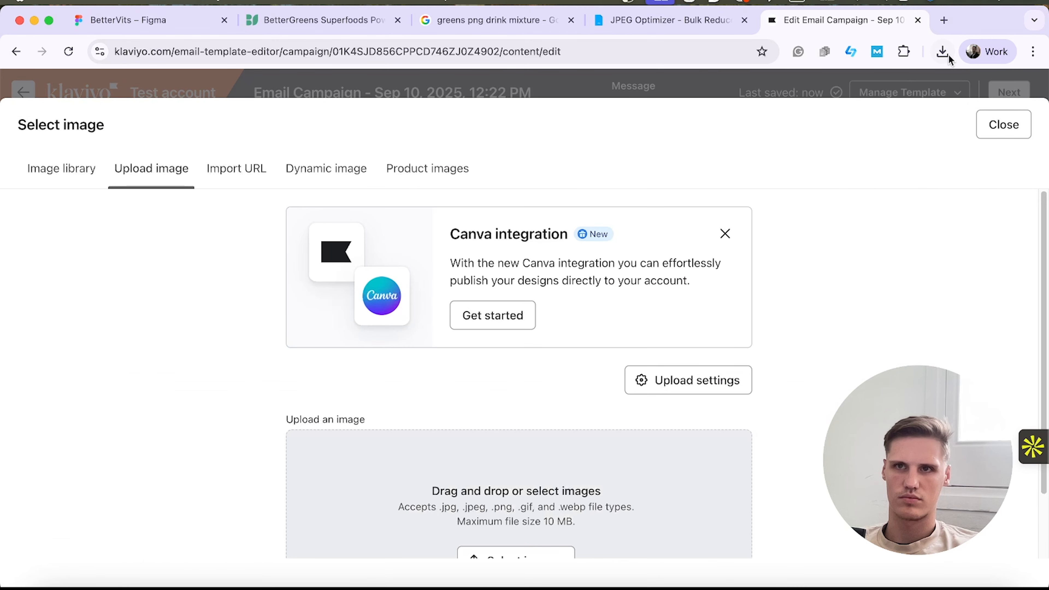
left_click(942, 52)
scroll(825, 402, "up", 3)
left_click_drag(806, 211, 595, 439)
left_click(975, 544)
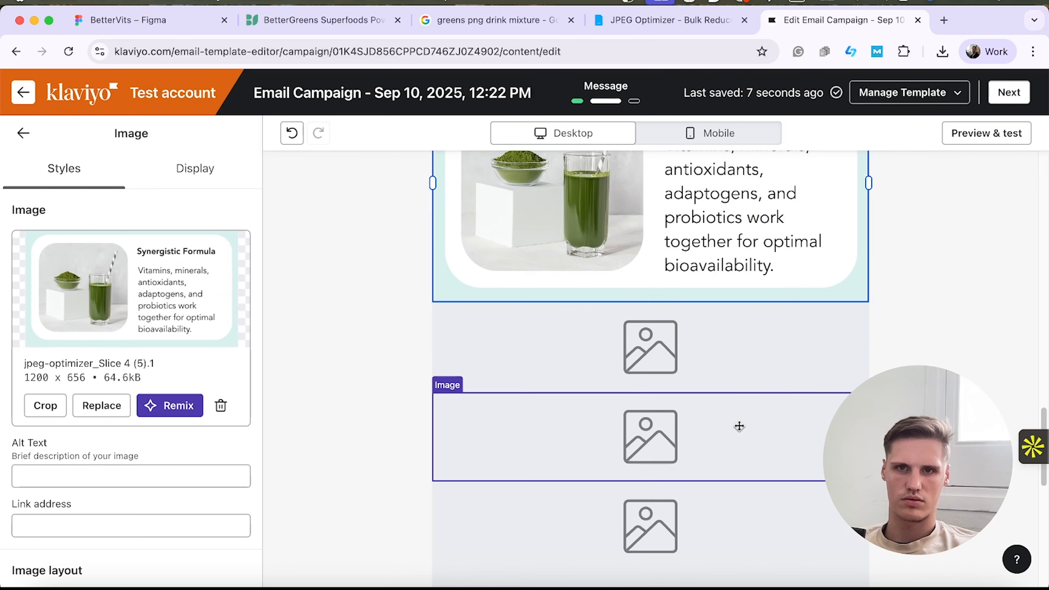
Upload jpeg-optimizer_Slice 5 (5).jpg into the first empty image block beneath the slice with the green drink.
left_click(692, 372)
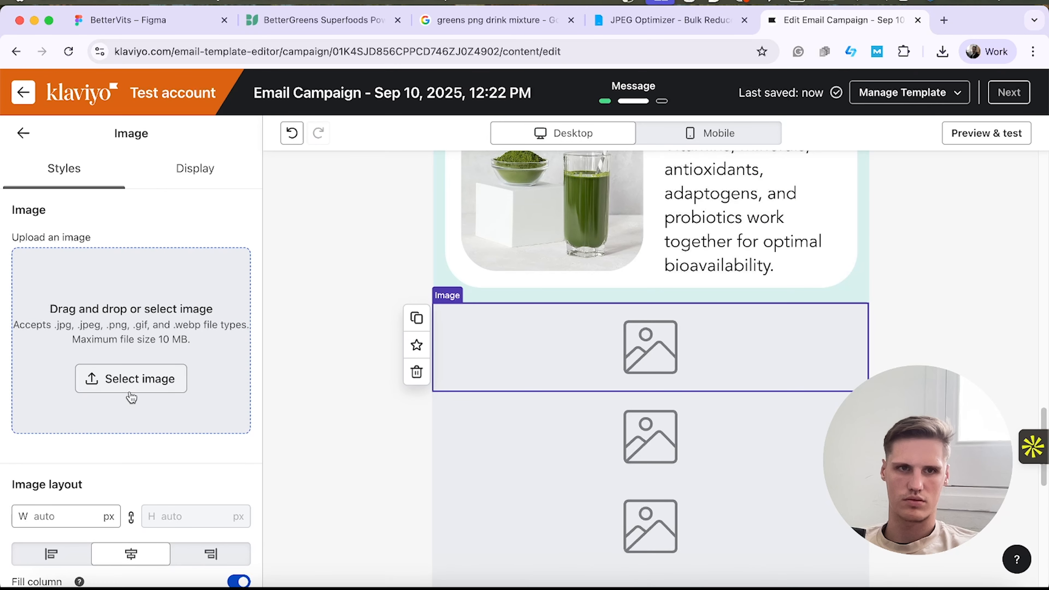
left_click(131, 378)
left_click(143, 169)
left_click(942, 52)
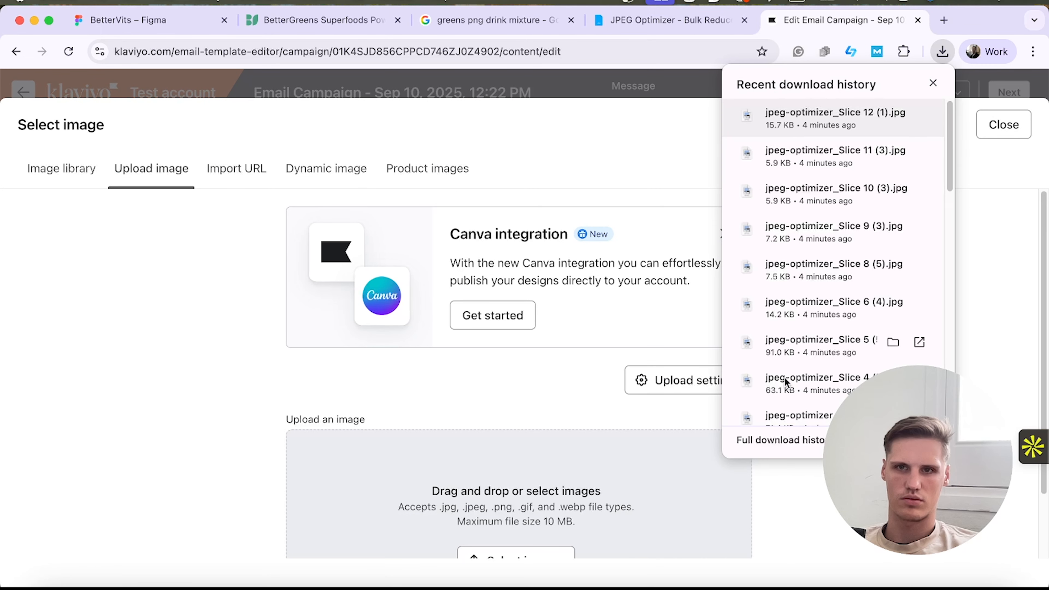
scroll(786, 382, "down", 4)
left_click_drag(616, 421, 621, 438)
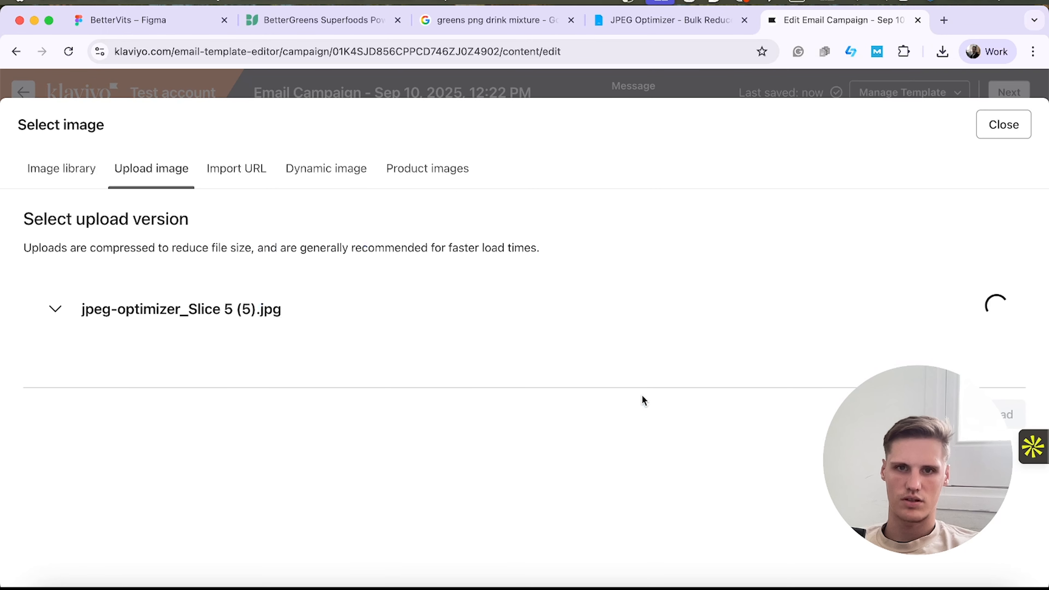
left_click(991, 544)
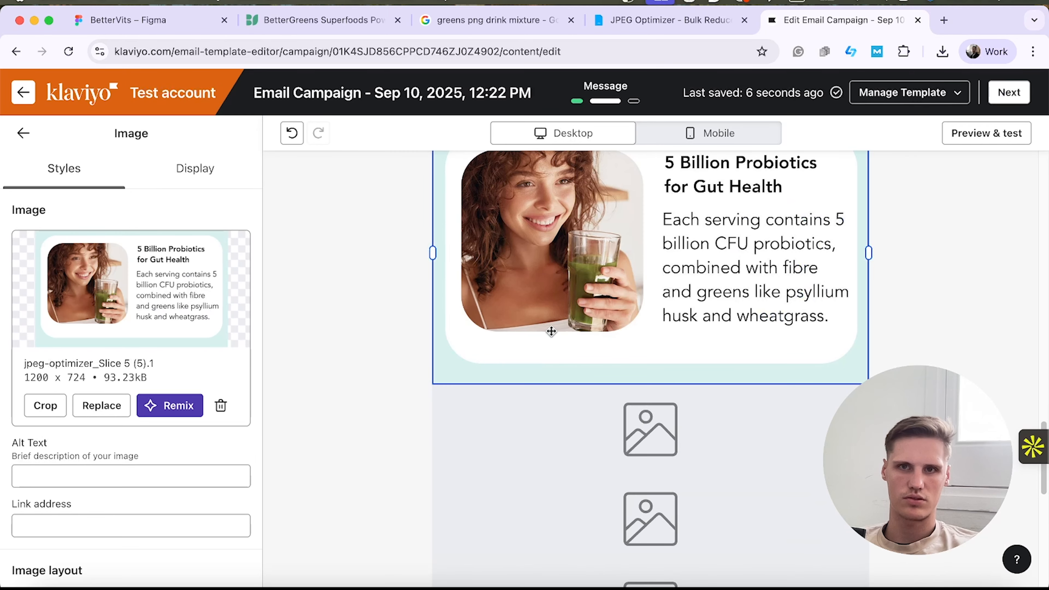
Place jpeg-optimizer_Slice 6 (4).jpg and jpeg-optimizer_Slice 8 (5).jpg in the two image blocks following the 5 Billion Probiotics slice.
left_click(615, 417)
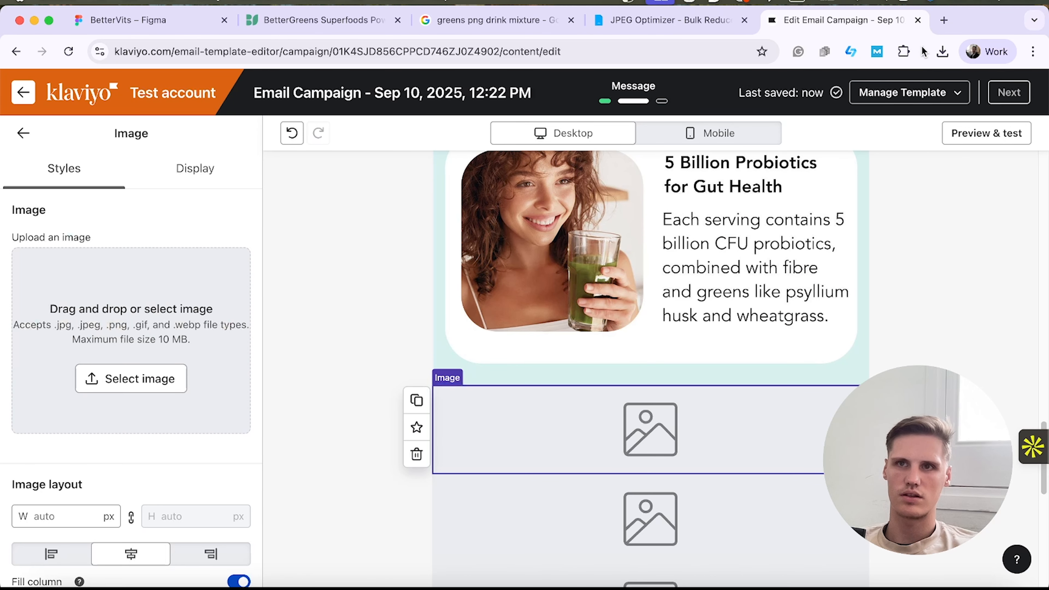
left_click(941, 51)
left_click_drag(830, 293, 157, 364)
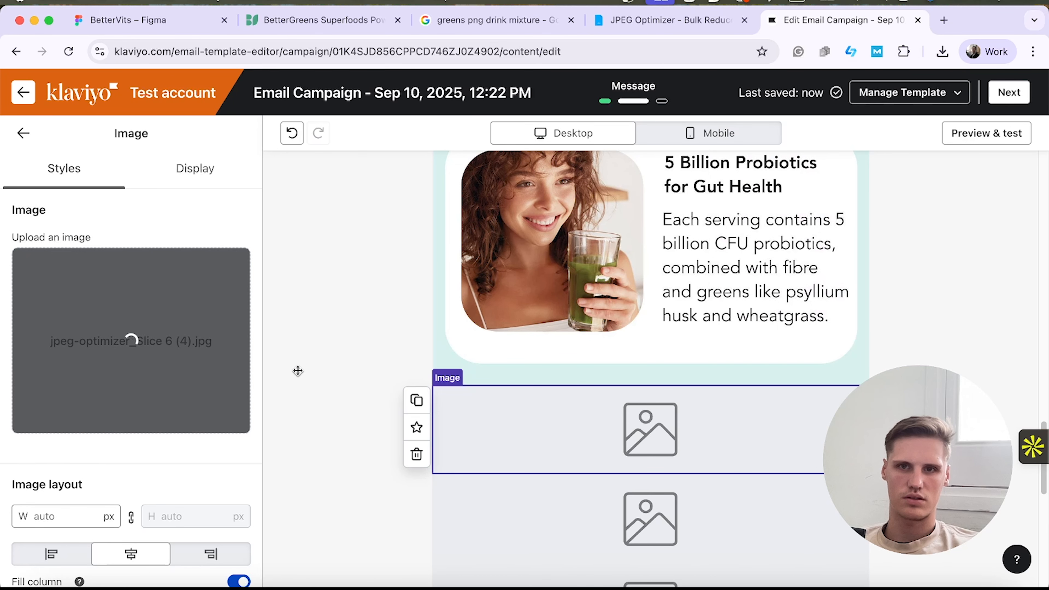
scroll(658, 483, "down", 3)
left_click(658, 483)
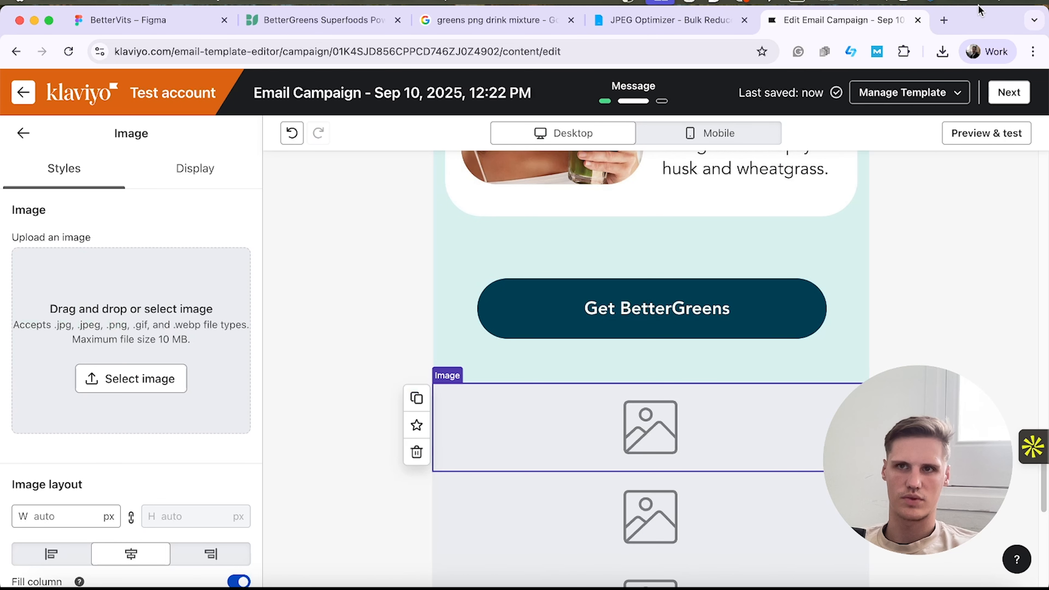
left_click(941, 51)
left_click_drag(856, 264, 136, 335)
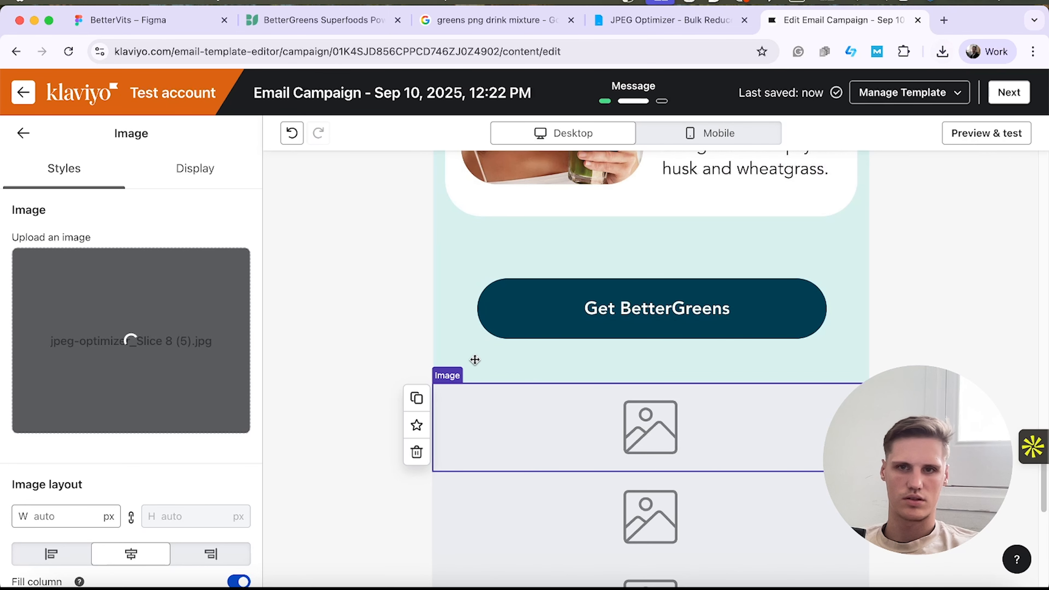
Add jpeg-optimizer_Slice 9 (3).jpg to the empty image block directly below the Gummies slice.
scroll(653, 300, "down", 5)
scroll(652, 300, "up", 2)
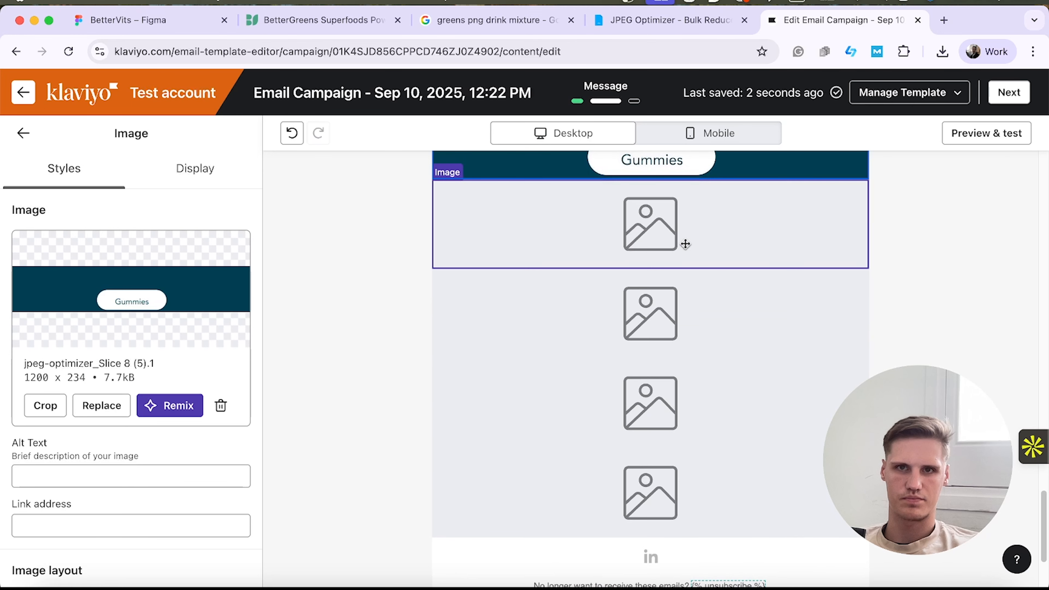
left_click(683, 243)
left_click(942, 51)
left_click_drag(798, 246, 660, 314)
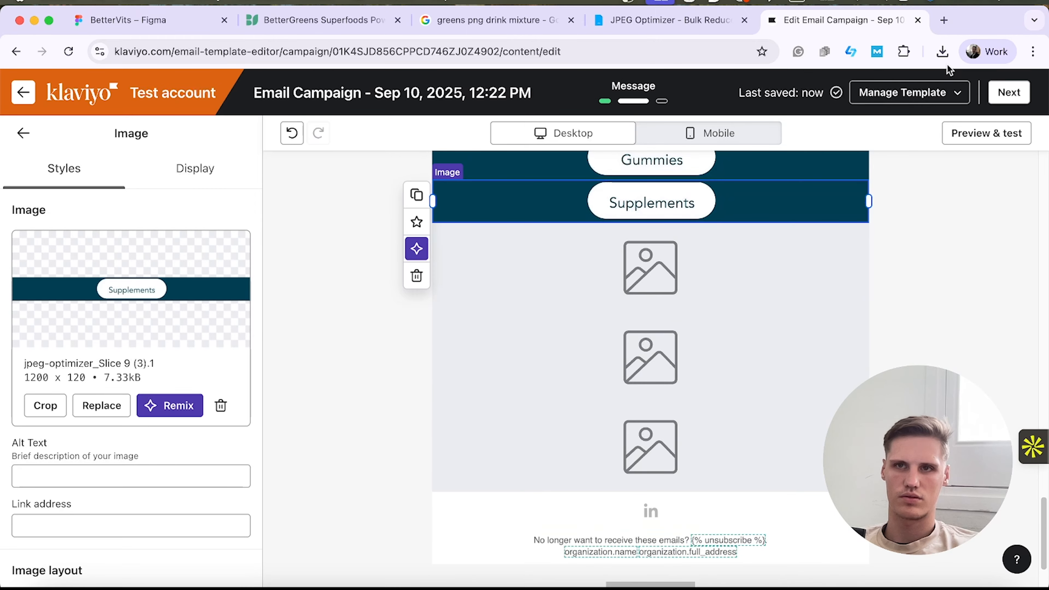
Add jpeg-optimizer_Slice 10 (3).jpg from the recent downloads to the empty image block below the Supplements slice.
left_click(942, 51)
left_click_drag(820, 194, 274, 291)
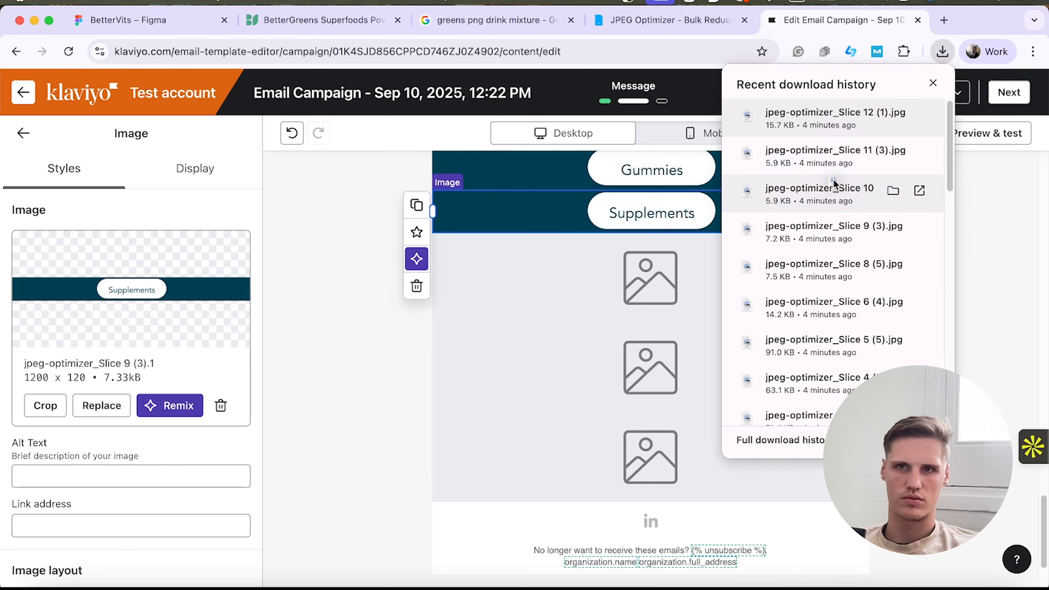
left_click(631, 273)
left_click(120, 367)
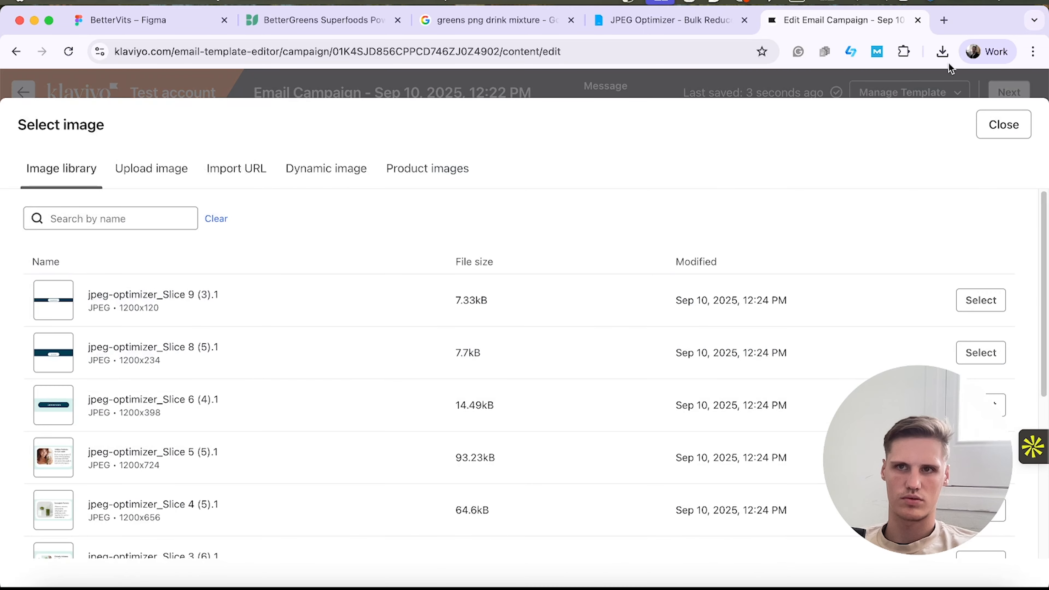
left_click(1002, 125)
left_click(941, 52)
left_click_drag(863, 202, 194, 364)
Fill the last two empty image blocks with jpeg-optimizer_Slice 11 (3).jpg and jpeg-optimizer_Slice 12 (1).jpg, in that order.
left_click(737, 323)
left_click(942, 51)
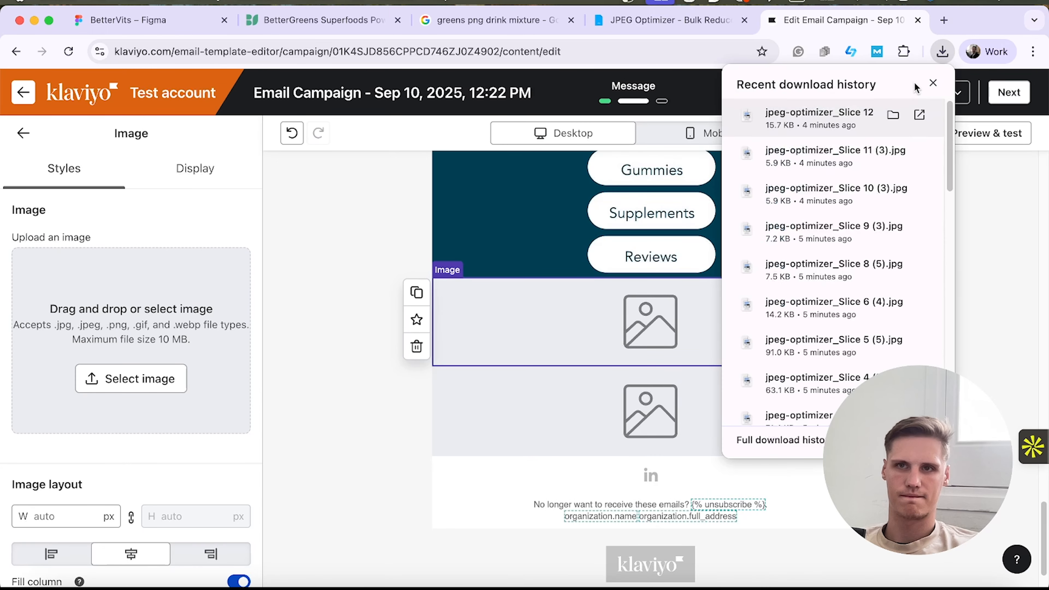
left_click_drag(780, 152, 203, 331)
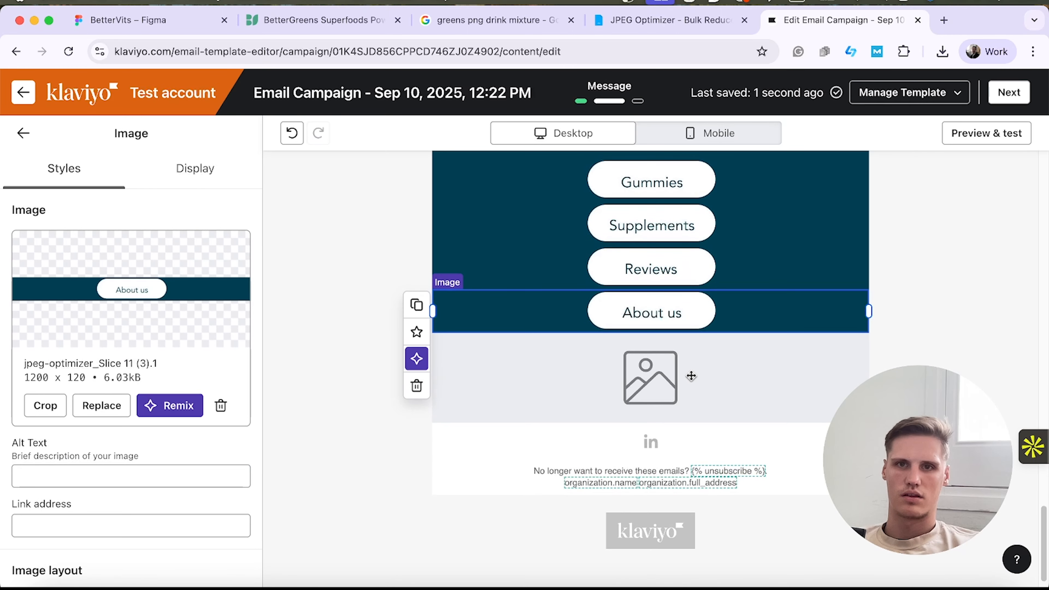
left_click(705, 355)
left_click(941, 51)
left_click_drag(780, 113, 225, 318)
Delete the default social links and unsubscribe text blocks under the footer slice, along with their emptied section.
left_click(561, 481)
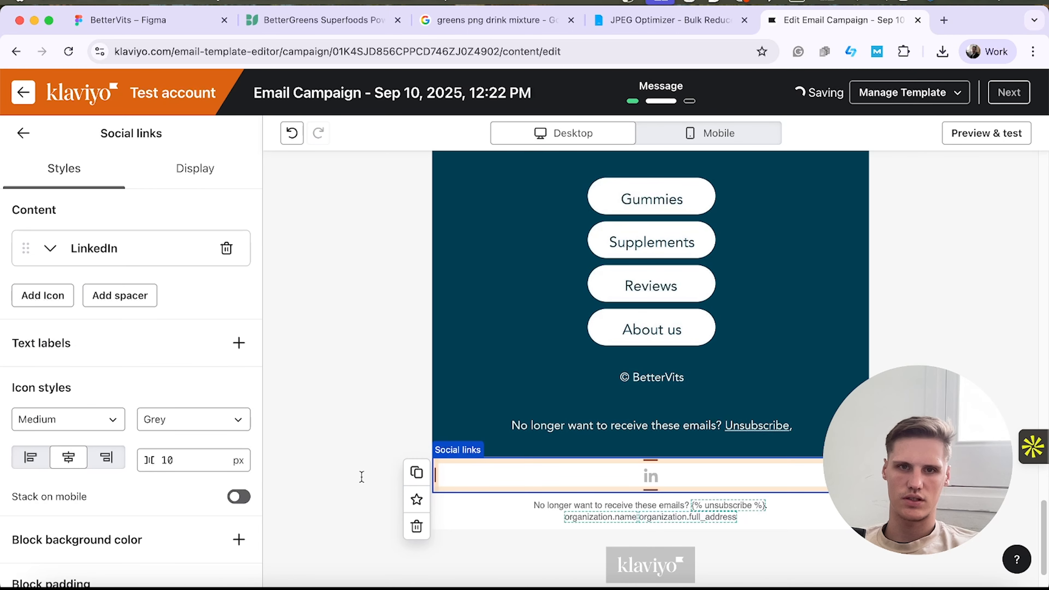
left_click(416, 524)
left_click(475, 483)
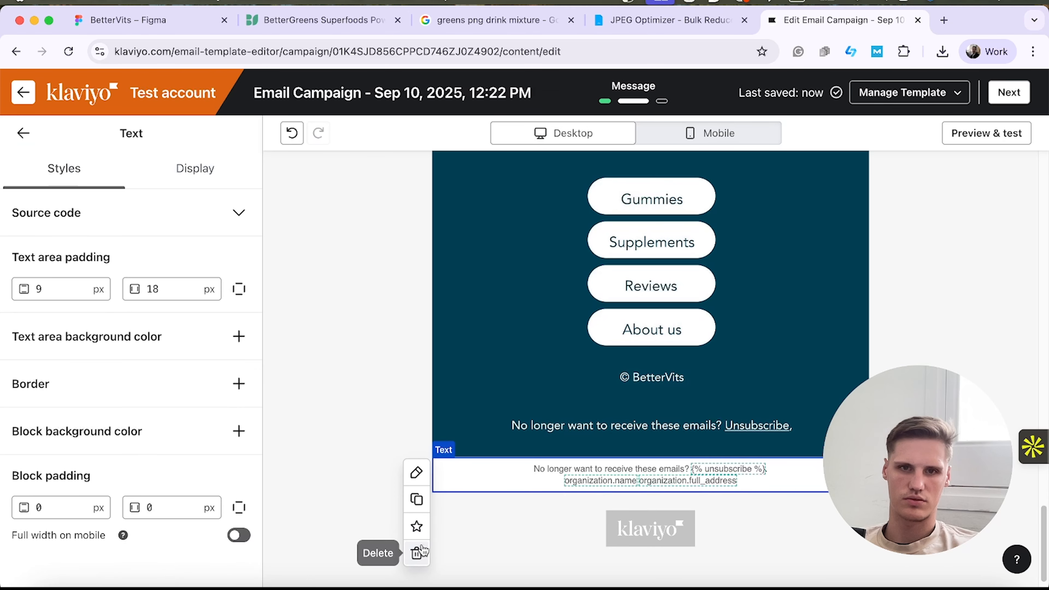
left_click(416, 553)
left_click(489, 534)
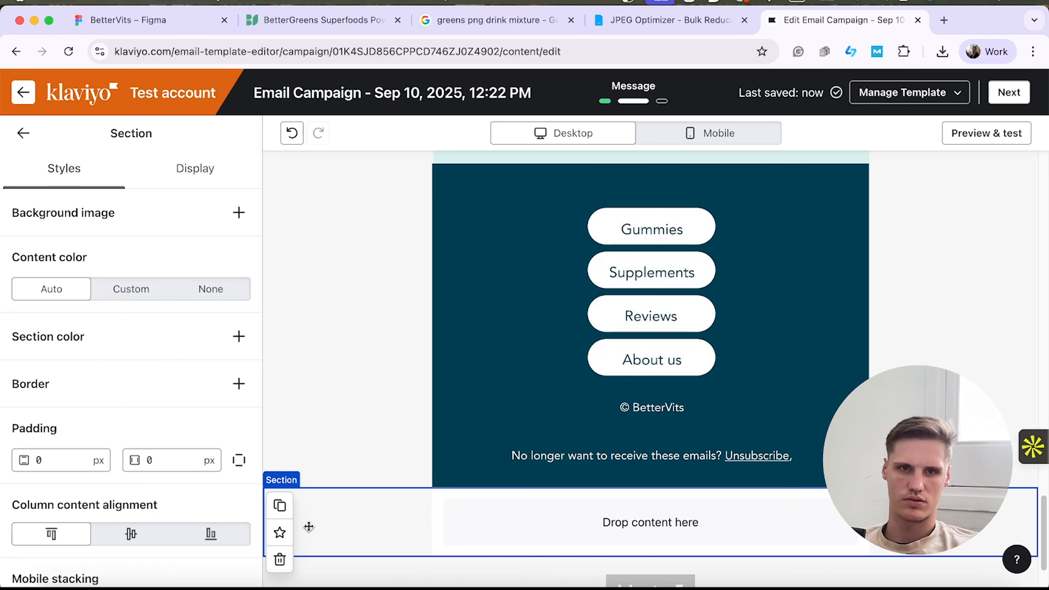
left_click(279, 558)
scroll(623, 407, "up", 5)
scroll(622, 408, "up", 15)
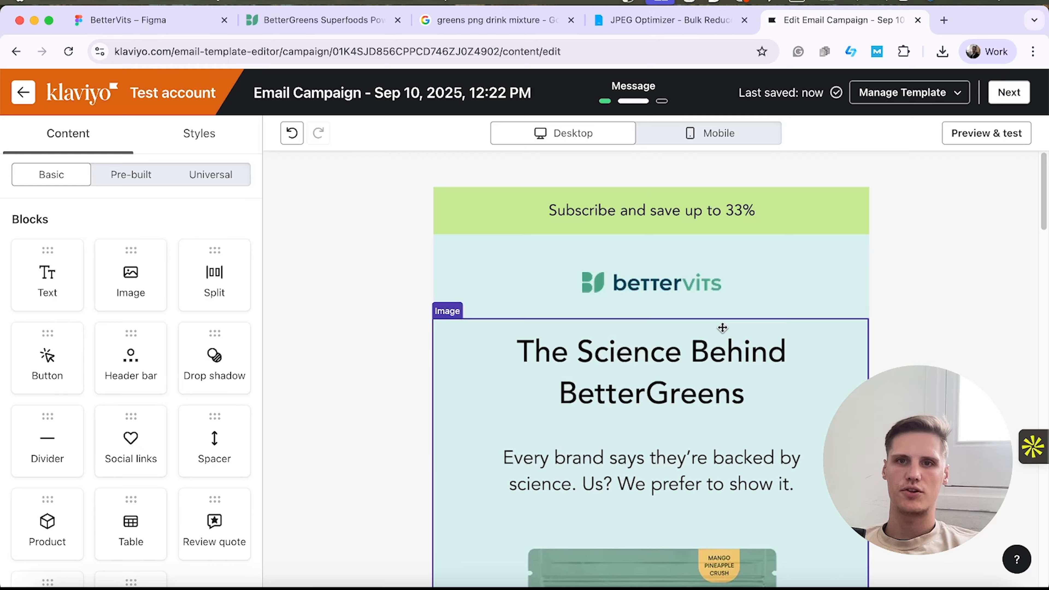
scroll(826, 397, "down", 15)
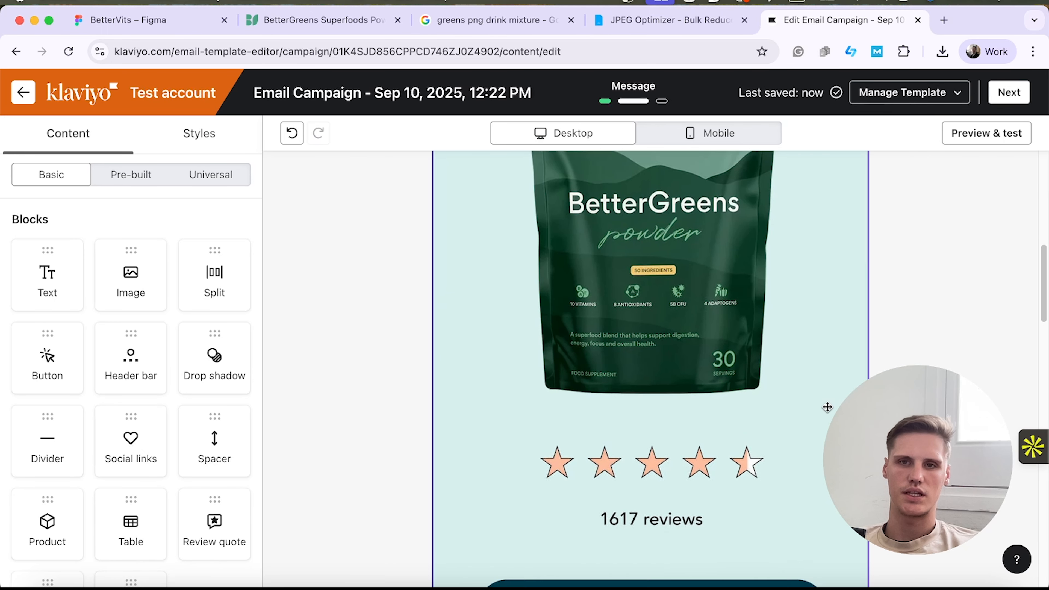
scroll(826, 408, "down", 10)
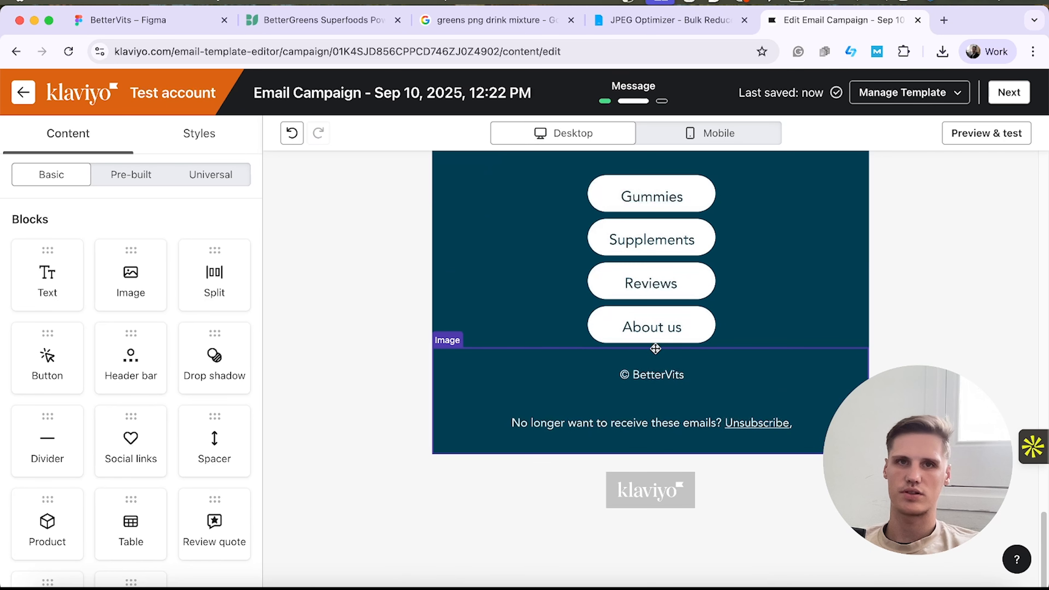
Open the email preview and examine the desktop layout from the header to the footer.
scroll(814, 406, "up", 15)
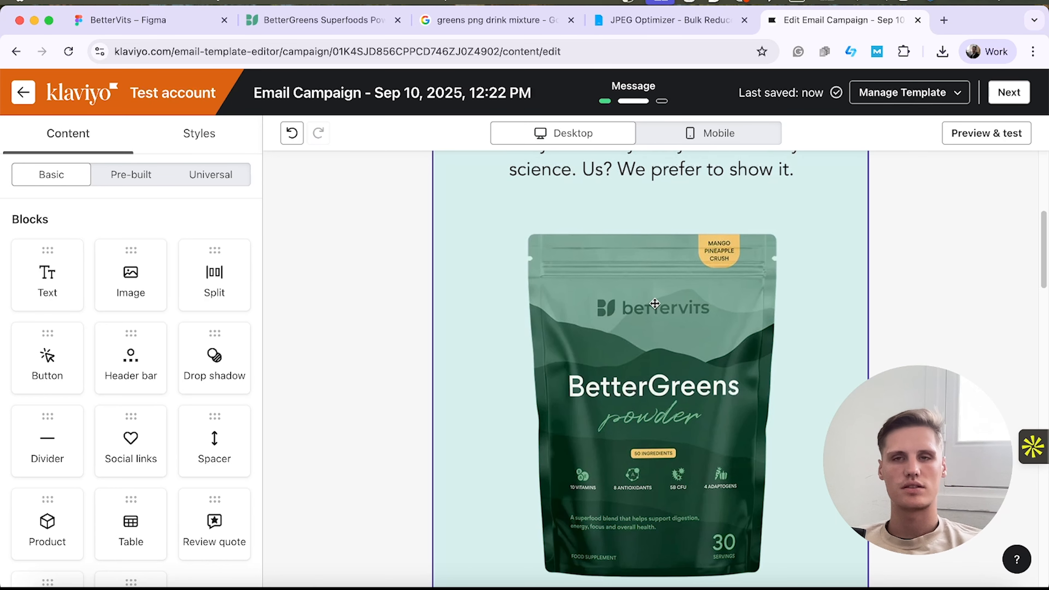
scroll(655, 304, "up", 10)
left_click(986, 133)
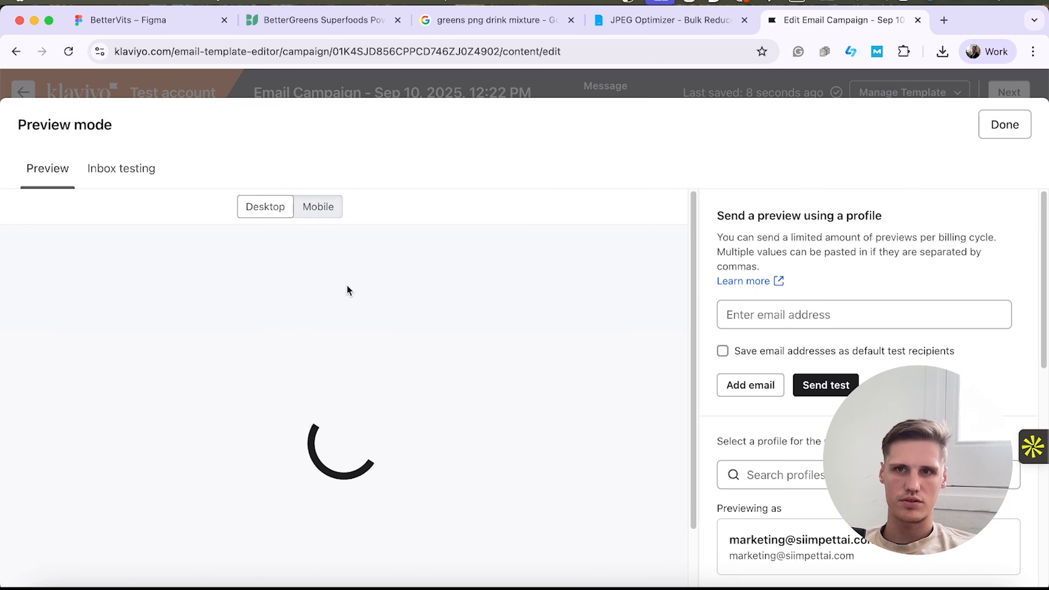
scroll(330, 289, "down", 1)
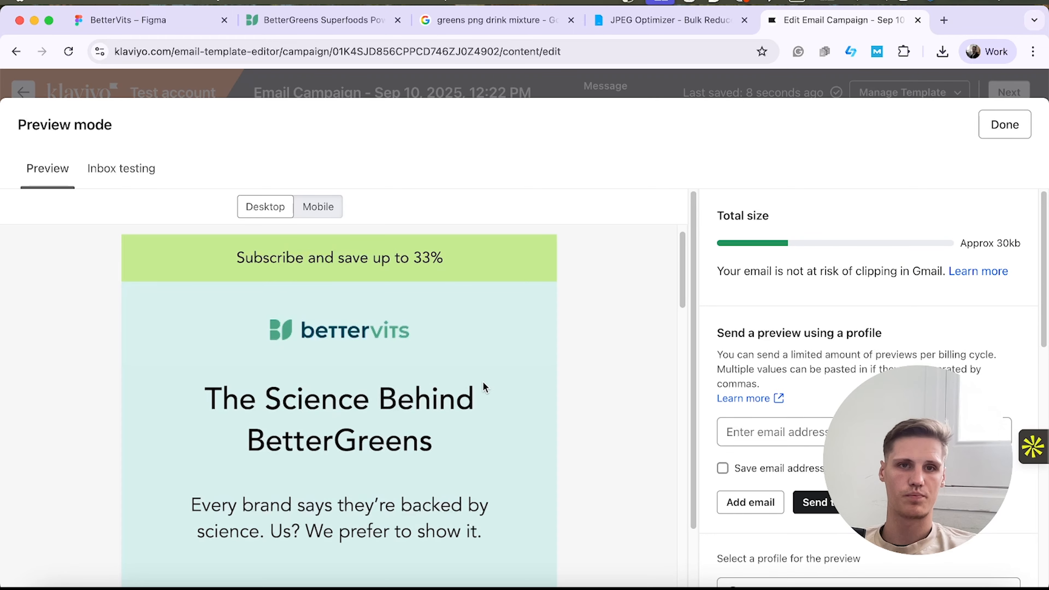
scroll(485, 387, "down", 20)
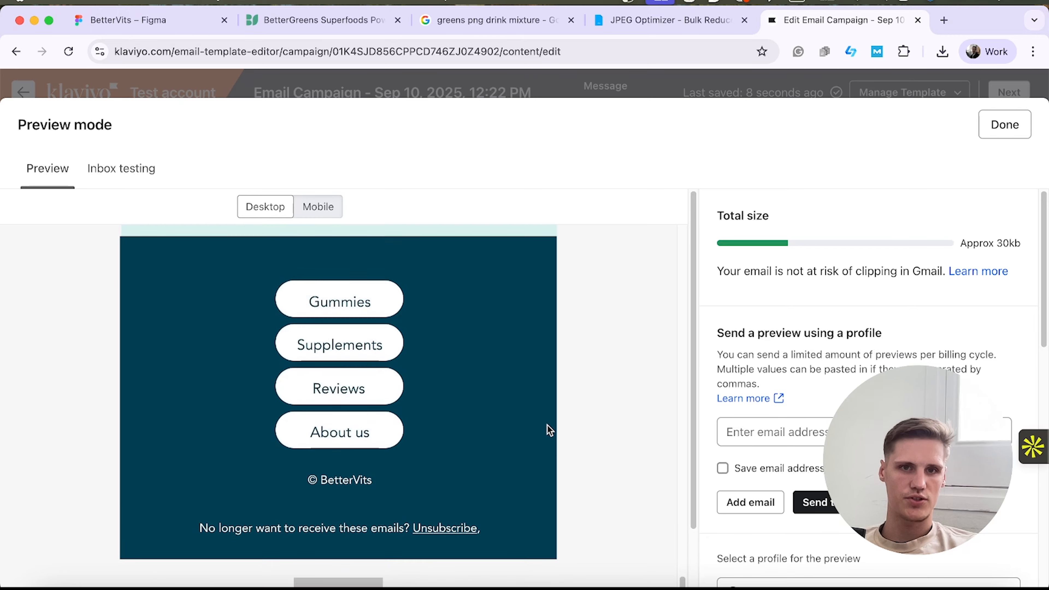
scroll(381, 418, "up", 20)
Switch the preview to mobile, examine the layout down to the footer, and close the preview.
left_click(316, 209)
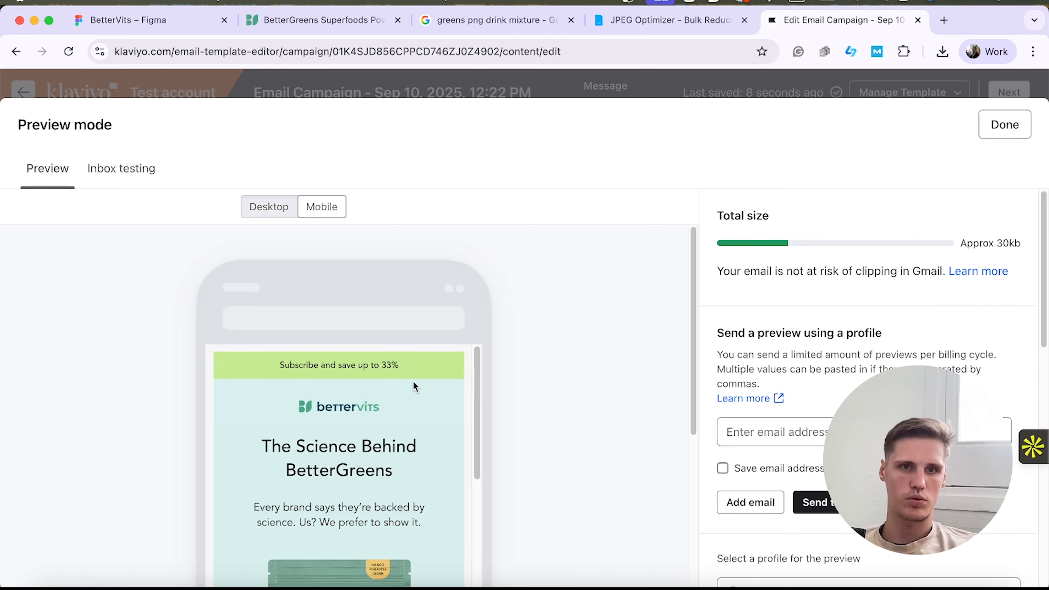
scroll(413, 434, "down", 10)
scroll(398, 412, "down", 6)
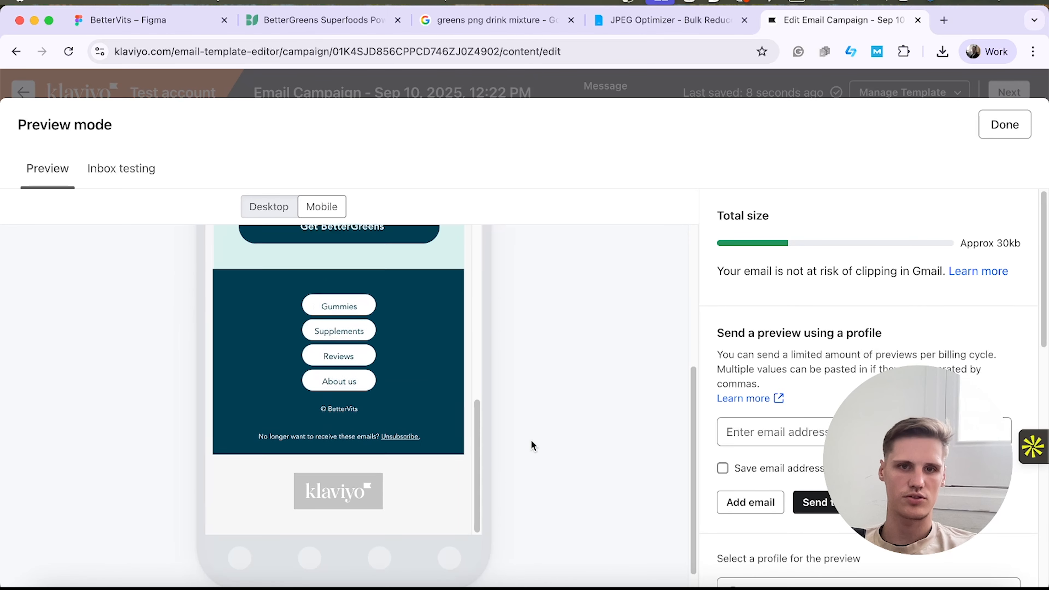
left_click(993, 126)
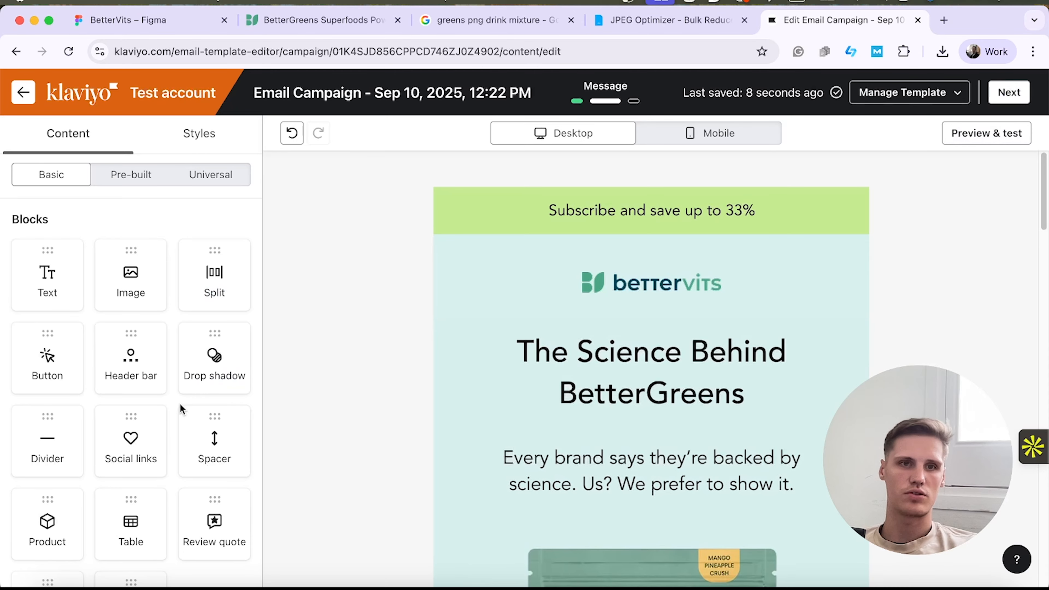
Open the image settings of the header slice and then of the BetterGreens product slice below it.
left_click(616, 312)
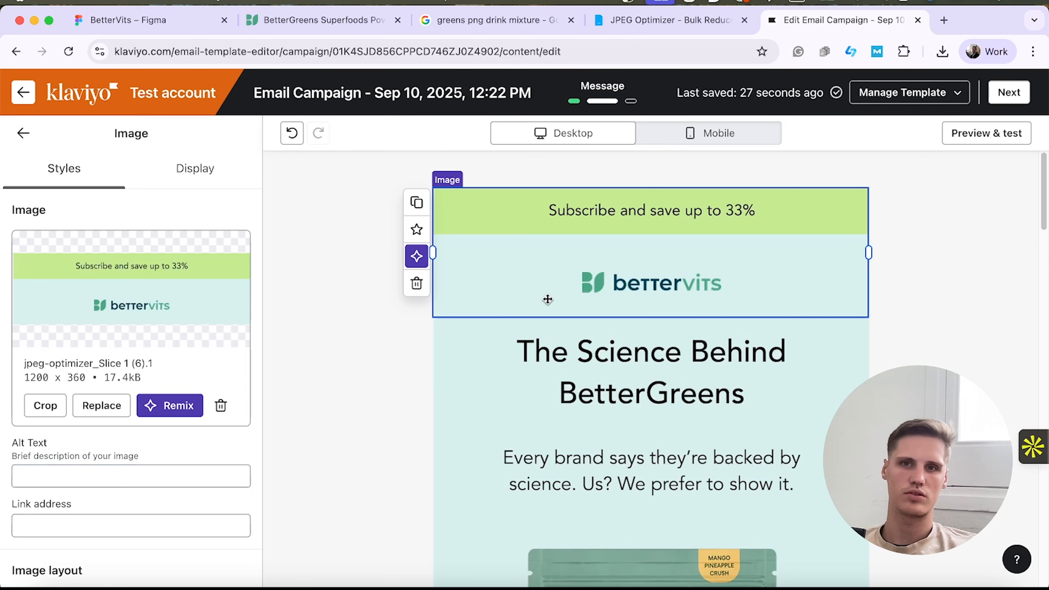
scroll(676, 392, "down", 7)
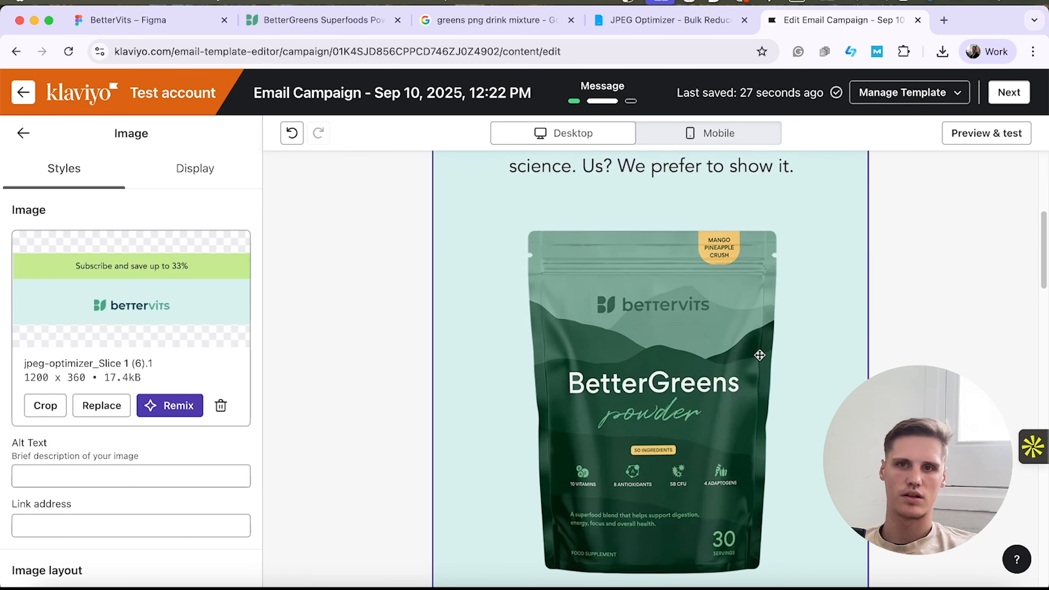
left_click(759, 356)
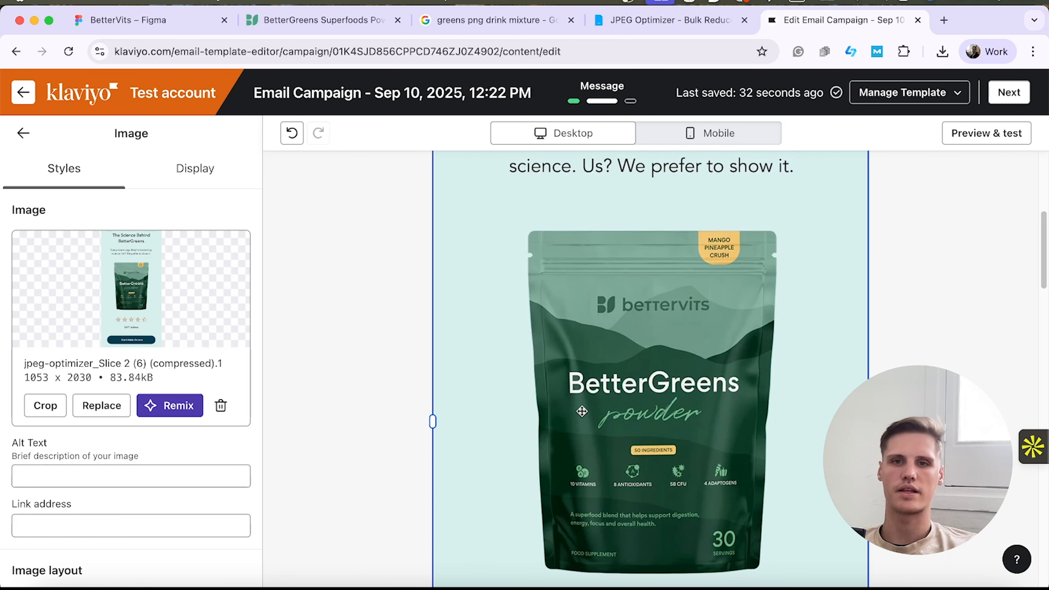